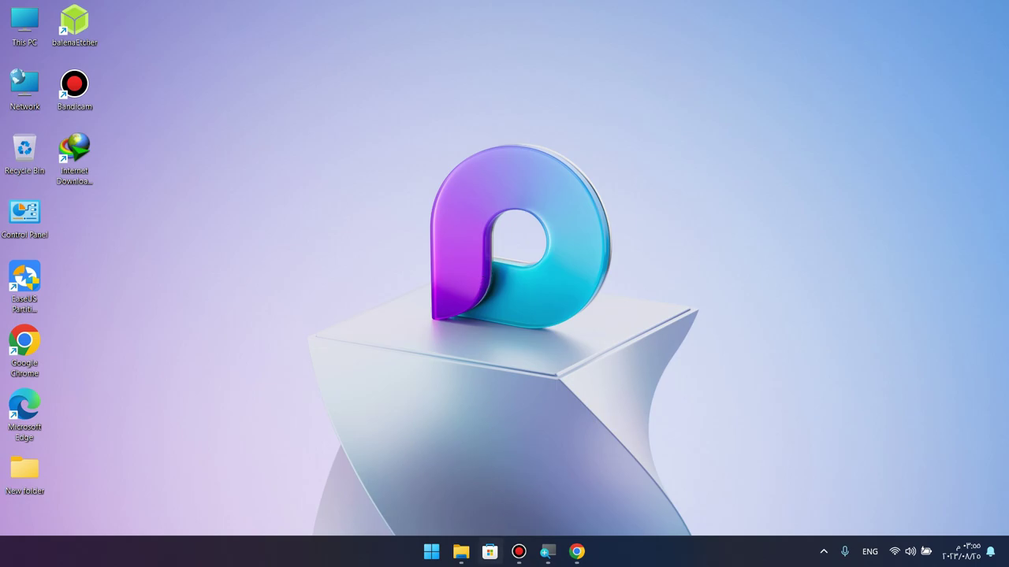
Open the POSROG folder on drive D and widen the Name column to show the archive names more fully.
{"action": "left_click", "coordinate": [461, 552]}
{"action": "left_click", "coordinate": [171, 142]}
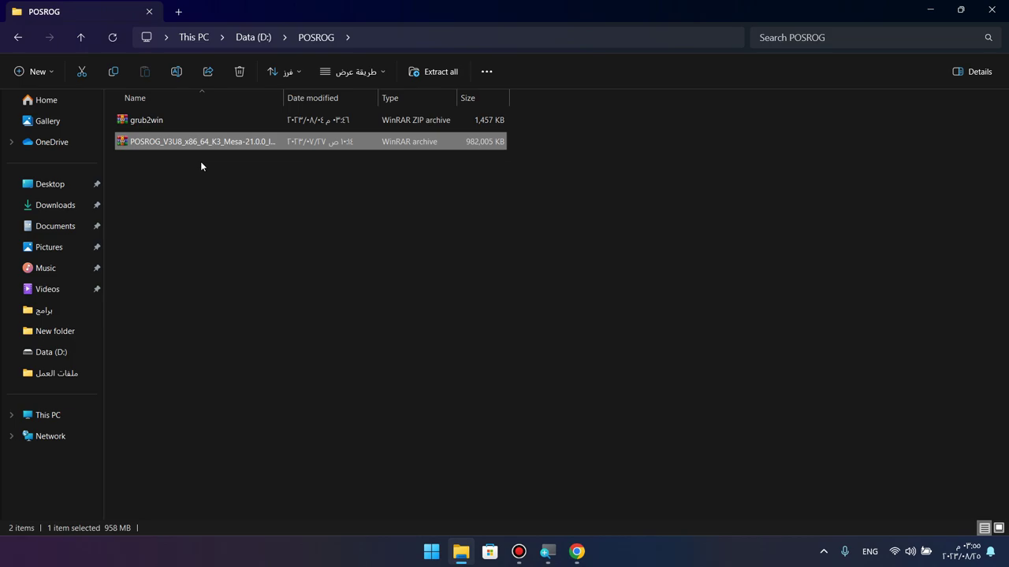
{"action": "left_click_drag", "start_coordinate": [283, 99], "coordinate": [326, 102]}
{"action": "double_click", "coordinate": [327, 106]}
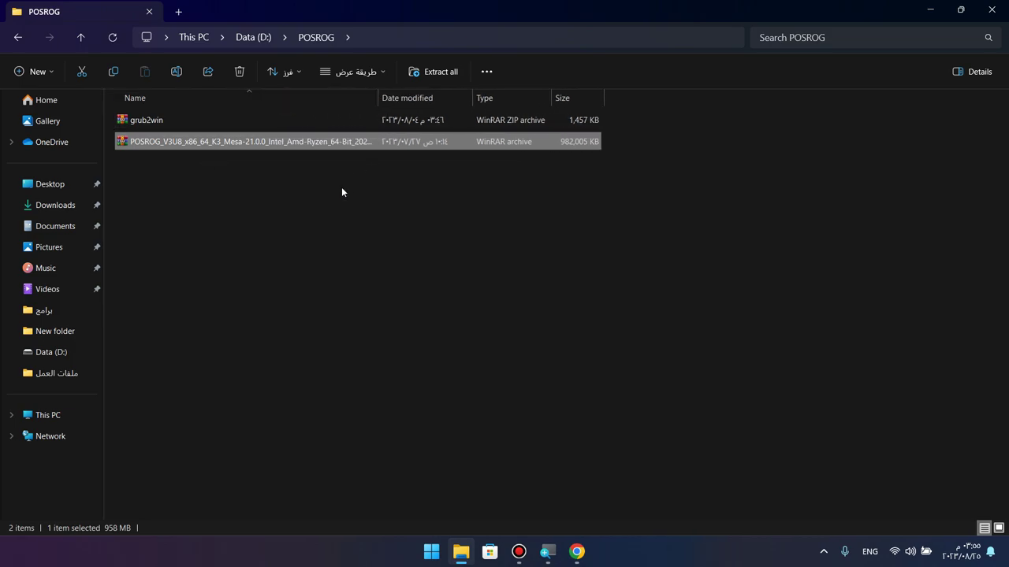
{"action": "left_click", "coordinate": [340, 198]}
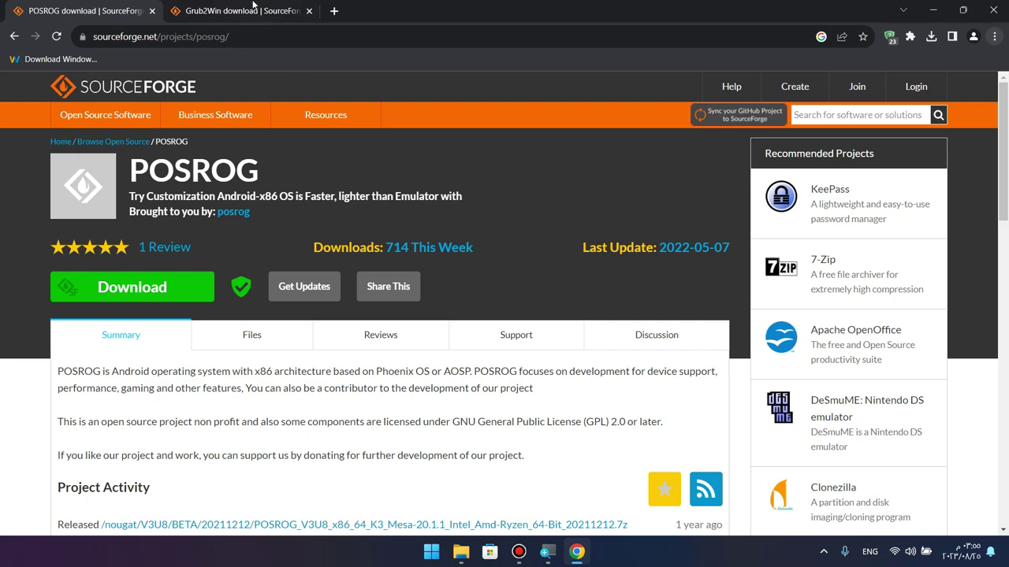
Request the POSROG download from its SourceForge page and cancel it in the download manager.
{"action": "left_click", "coordinate": [237, 11]}
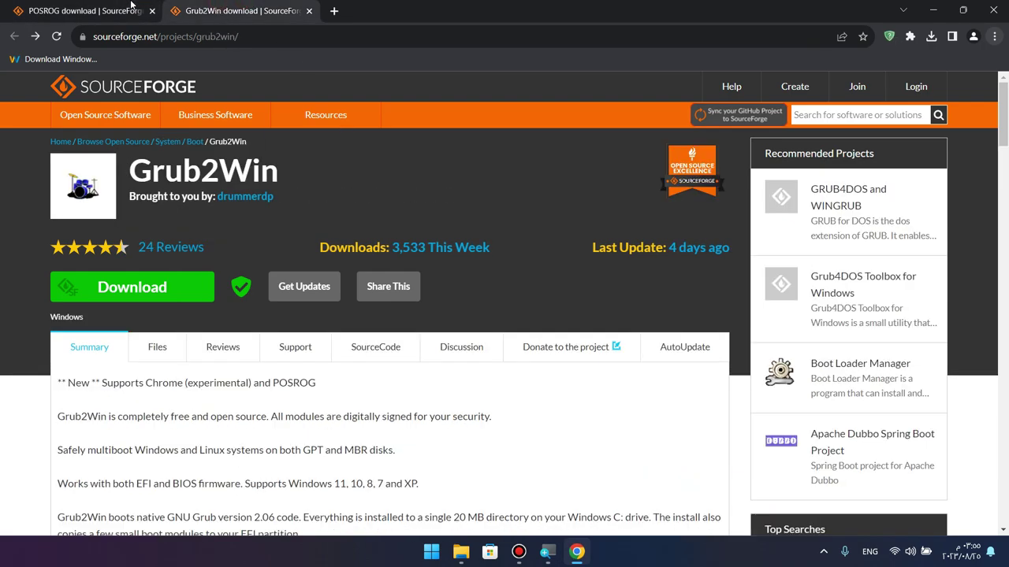
{"action": "left_click", "coordinate": [83, 10]}
{"action": "double_click", "coordinate": [228, 171]}
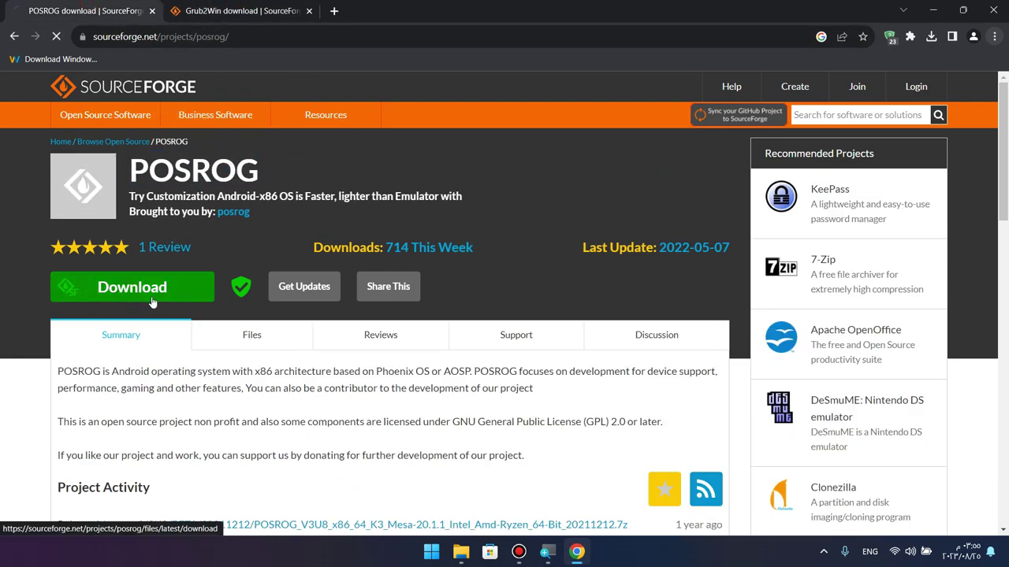
{"action": "left_click", "coordinate": [124, 299]}
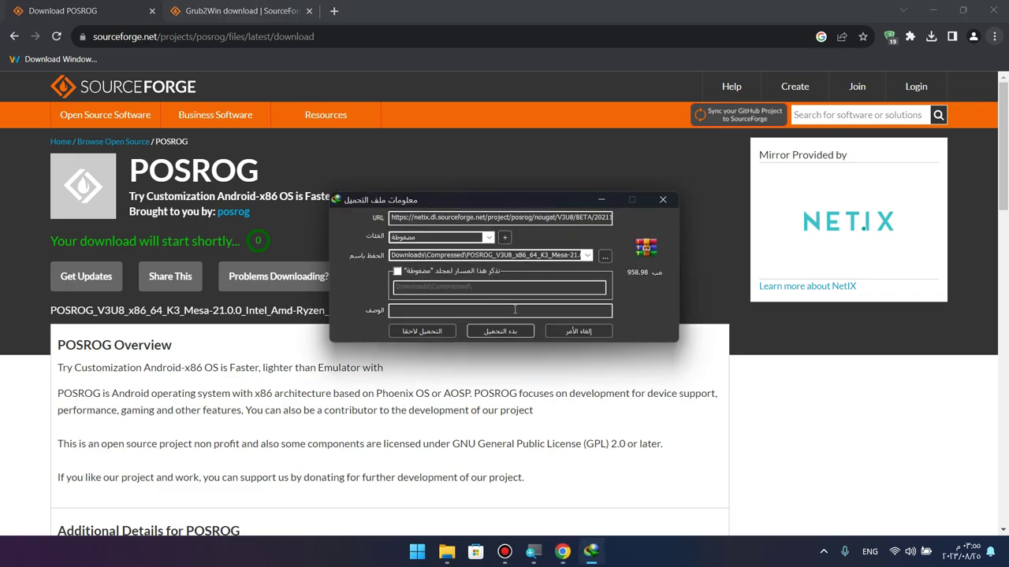
{"action": "left_click", "coordinate": [573, 332]}
{"action": "left_click", "coordinate": [510, 332]}
Request the Grub2Win download from its SourceForge page, cancel it in the download manager, and close the browser.
{"action": "left_click", "coordinate": [307, 13]}
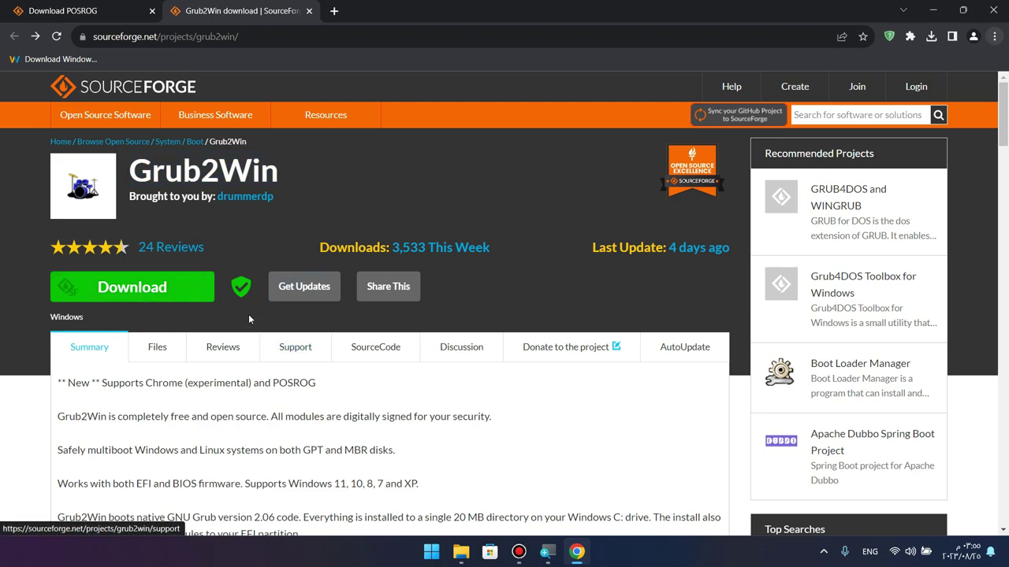
{"action": "left_click", "coordinate": [167, 290]}
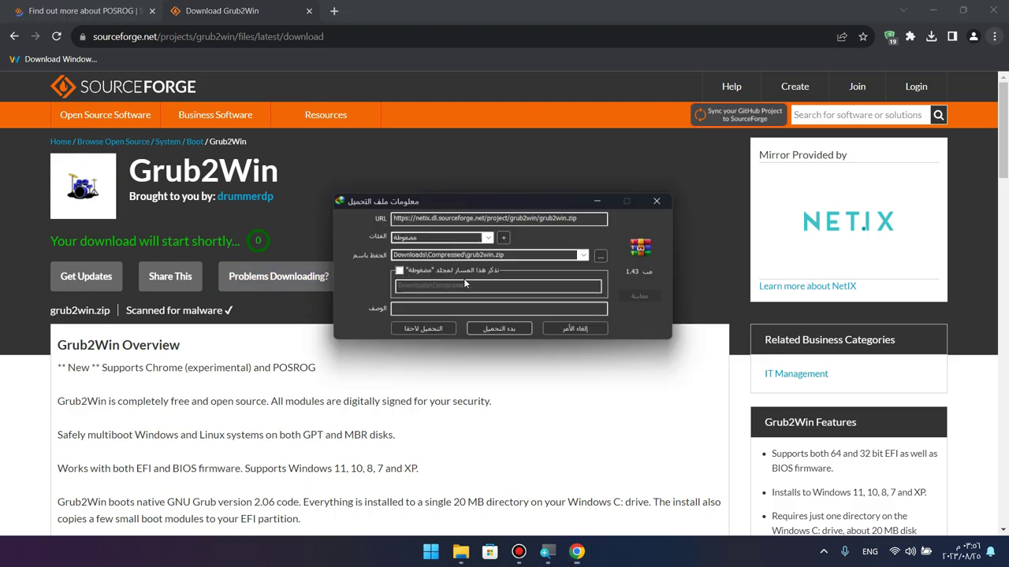
{"action": "left_click", "coordinate": [578, 331]}
{"action": "left_click", "coordinate": [537, 325]}
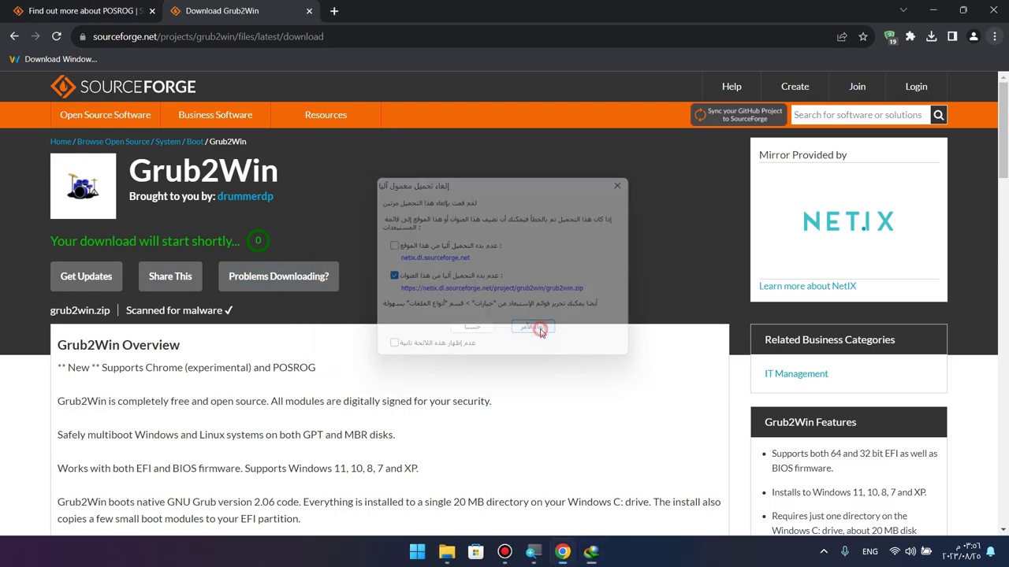
{"action": "left_click", "coordinate": [993, 10]}
Extract both the grub2win and POSROG_V3U8 archives directly into the POSROG folder.
{"action": "left_click_drag", "start_coordinate": [383, 232], "coordinate": [129, 111]}
{"action": "left_click_drag", "start_coordinate": [253, 218], "coordinate": [139, 118]}
{"action": "left_click", "coordinate": [181, 142]}
{"action": "left_click", "coordinate": [203, 189]}
{"action": "left_click", "coordinate": [194, 169]}
{"action": "left_click_drag", "start_coordinate": [194, 168], "coordinate": [130, 115]}
{"action": "right_click", "coordinate": [140, 126]}
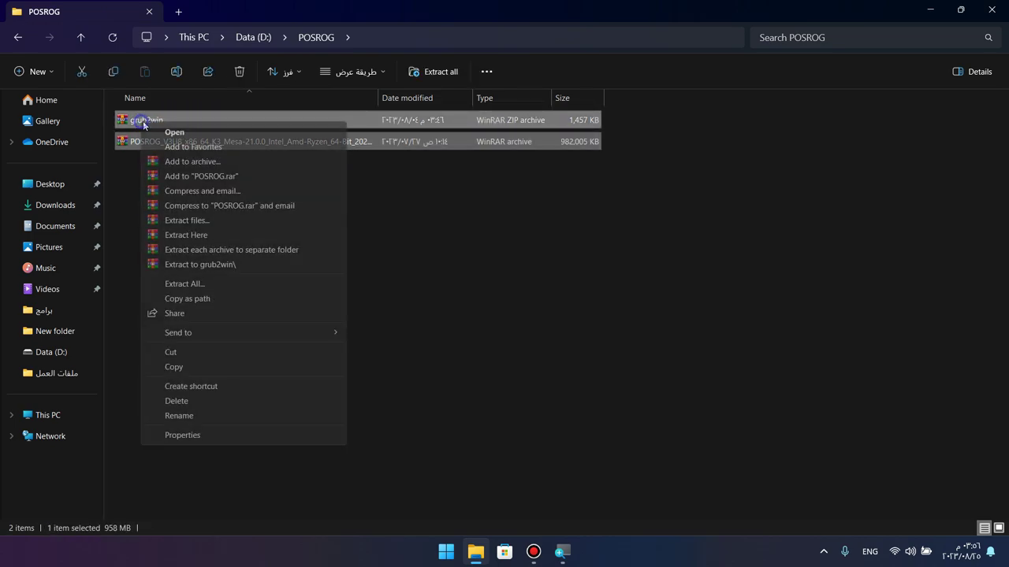
{"action": "left_click", "coordinate": [126, 162]}
{"action": "left_click_drag", "start_coordinate": [137, 190], "coordinate": [149, 124]}
{"action": "right_click", "coordinate": [156, 129]}
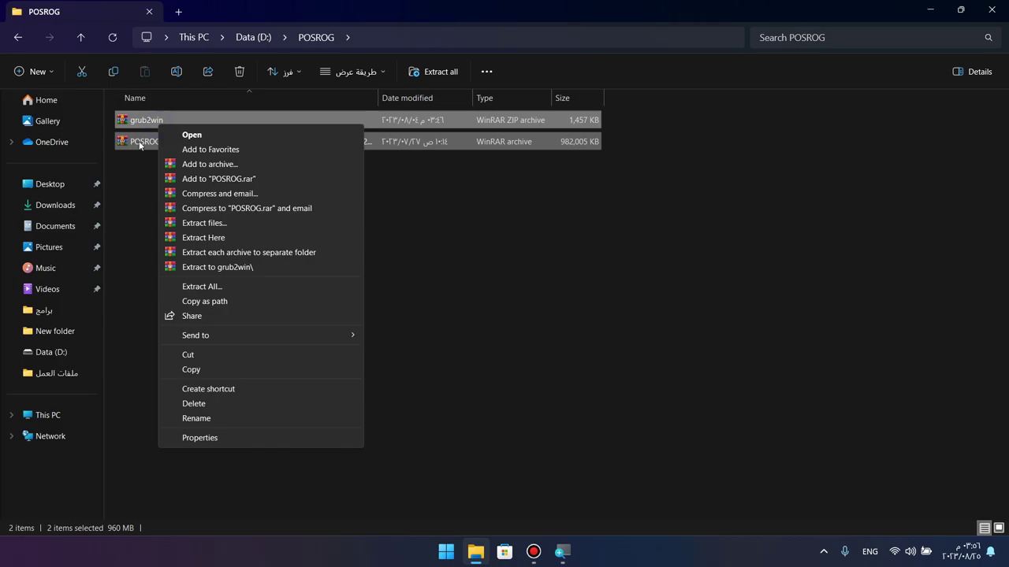
{"action": "left_click", "coordinate": [237, 237]}
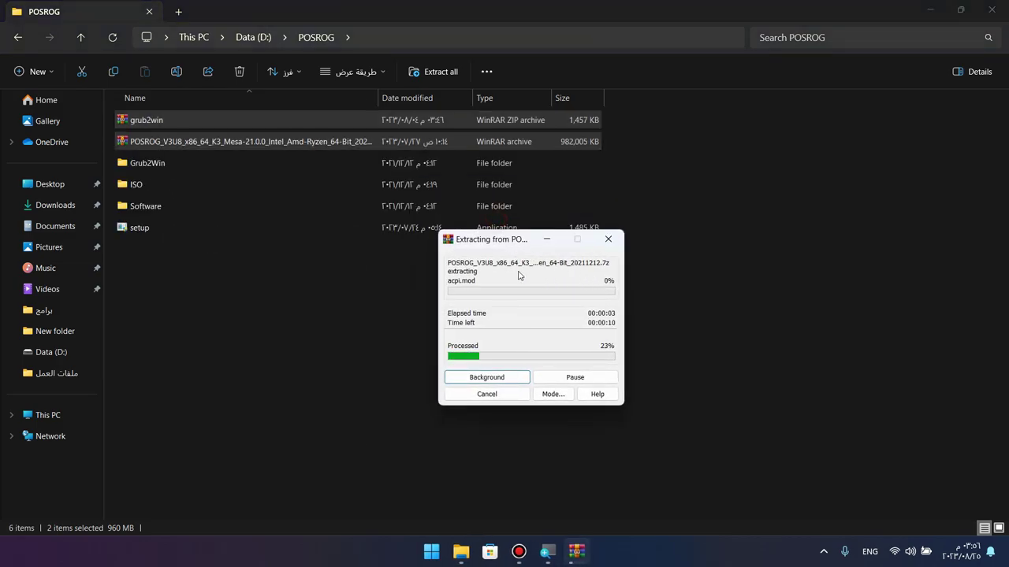
Minimize the POSROG folder window and the archive extraction window while the extraction continues.
{"action": "left_click_drag", "start_coordinate": [498, 245], "coordinate": [424, 292]}
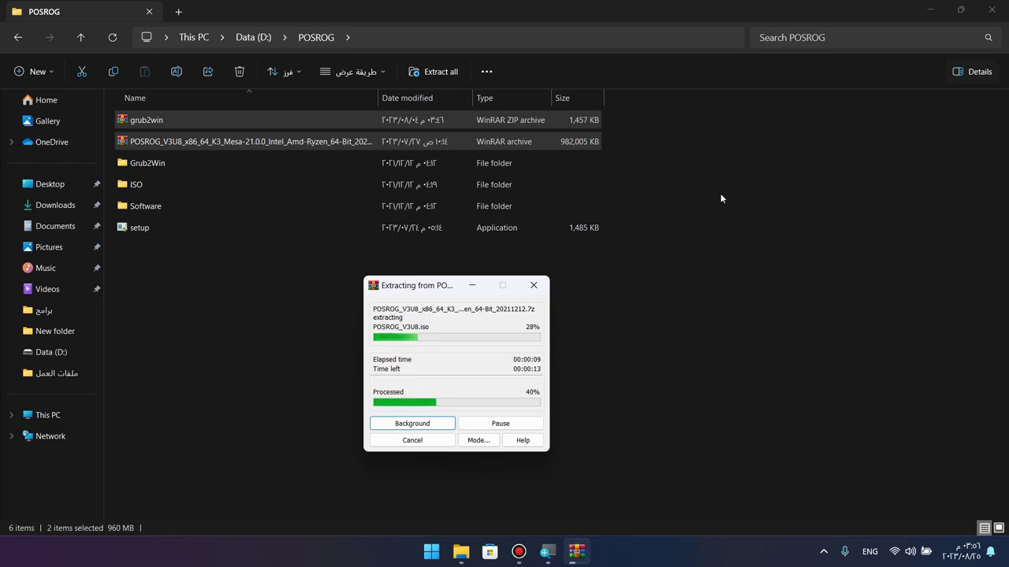
{"action": "left_click", "coordinate": [928, 9]}
{"action": "left_click", "coordinate": [472, 286]}
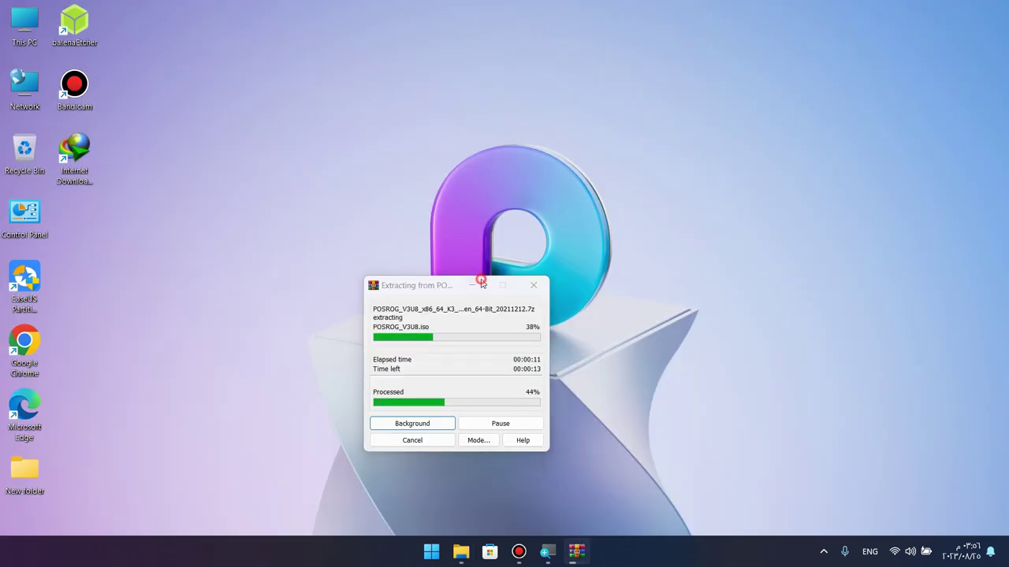
Examine the free space on drives C and D in This PC and minimize its window.
{"action": "double_click", "coordinate": [24, 25]}
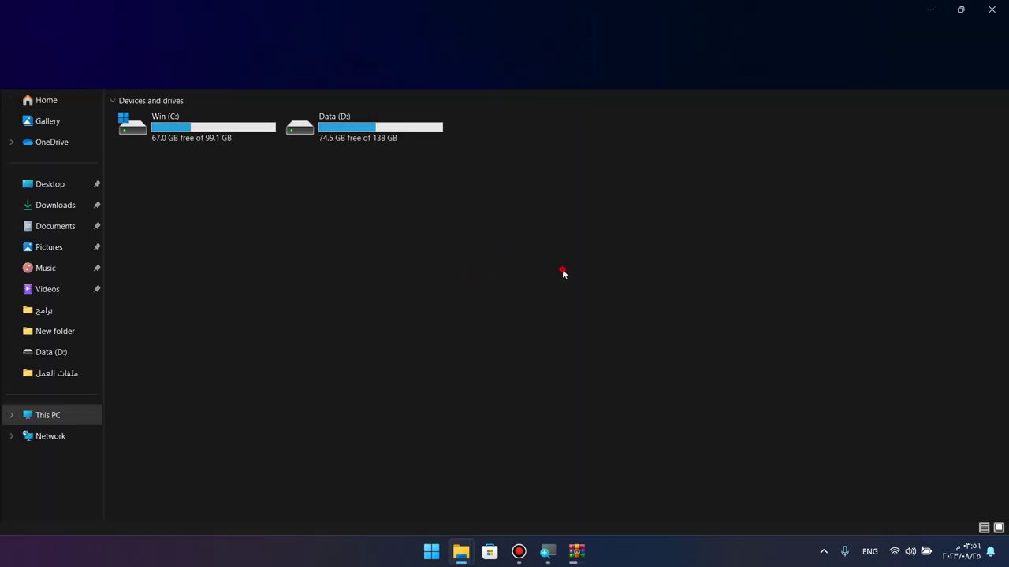
{"action": "left_click", "coordinate": [438, 135]}
{"action": "left_click", "coordinate": [430, 223]}
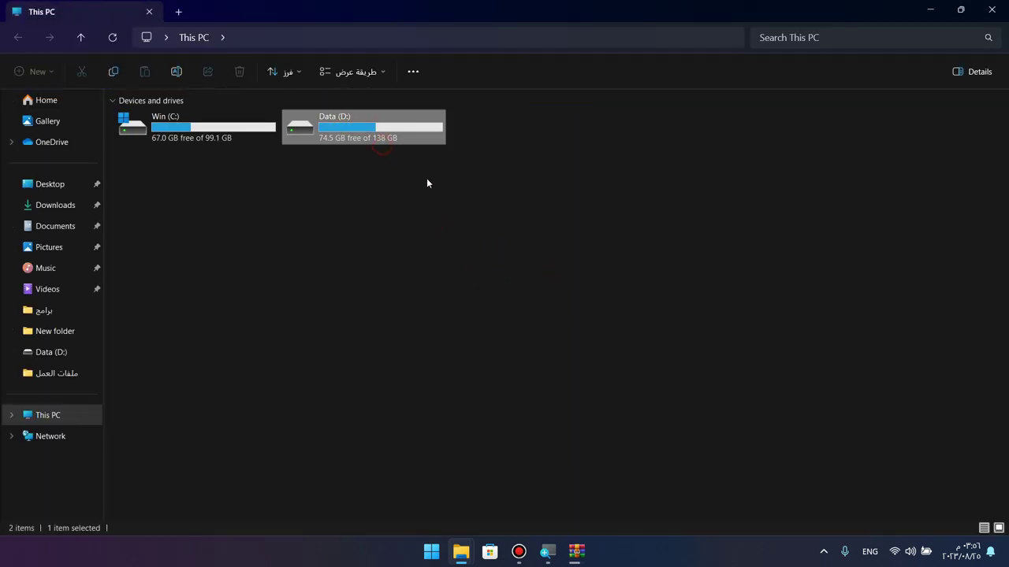
{"action": "left_click", "coordinate": [225, 123]}
{"action": "mouse_move", "coordinate": [393, 193]}
{"action": "left_mouse_down"}
{"action": "mouse_move", "coordinate": [353, 120]}
{"action": "mouse_move", "coordinate": [405, 181]}
{"action": "left_mouse_up"}
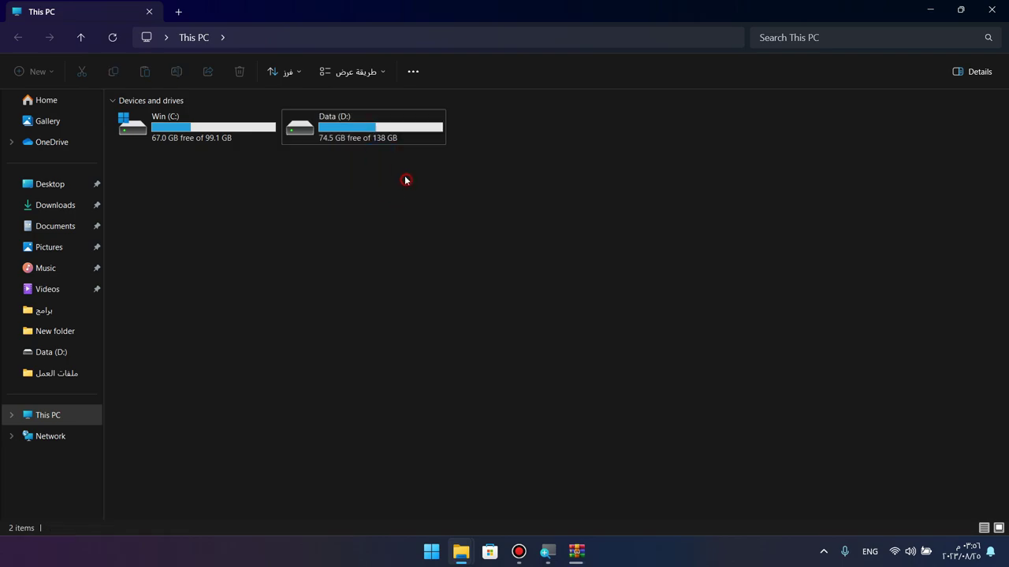
{"action": "left_click", "coordinate": [386, 134]}
{"action": "left_click", "coordinate": [407, 222]}
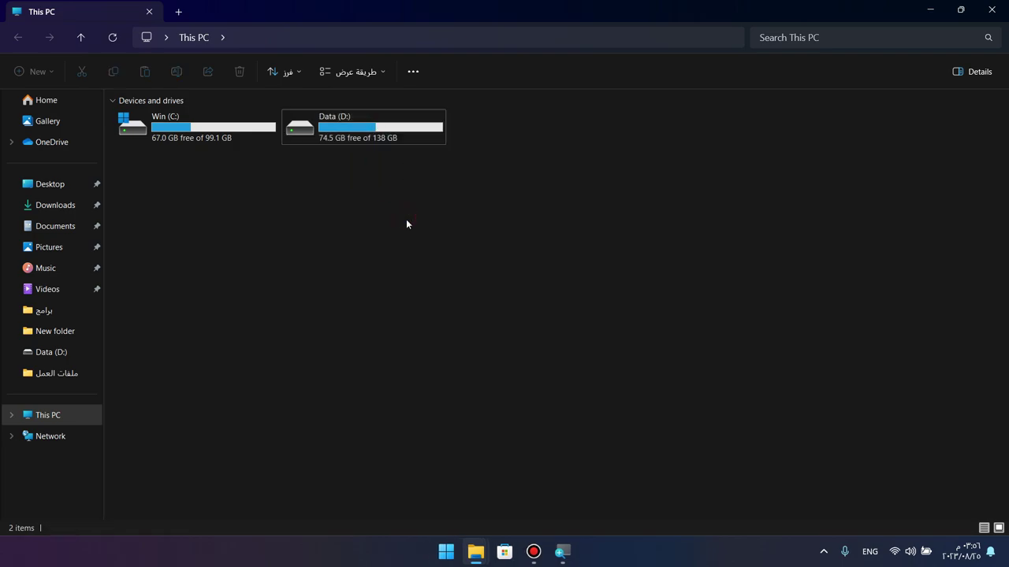
{"action": "left_click", "coordinate": [930, 9]}
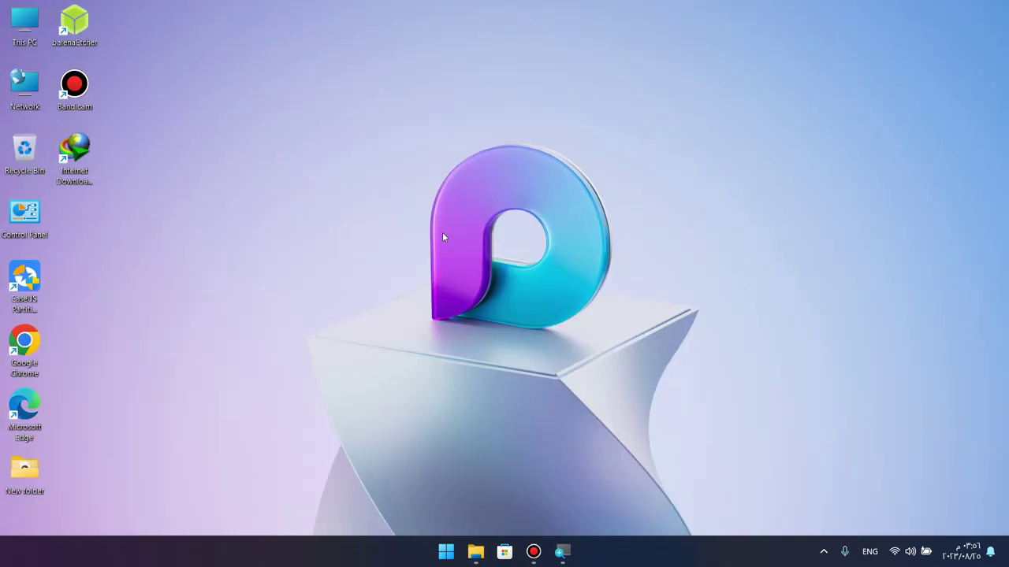
Open Disk Management in this computer's Computer Management console.
{"action": "right_click", "coordinate": [24, 25]}
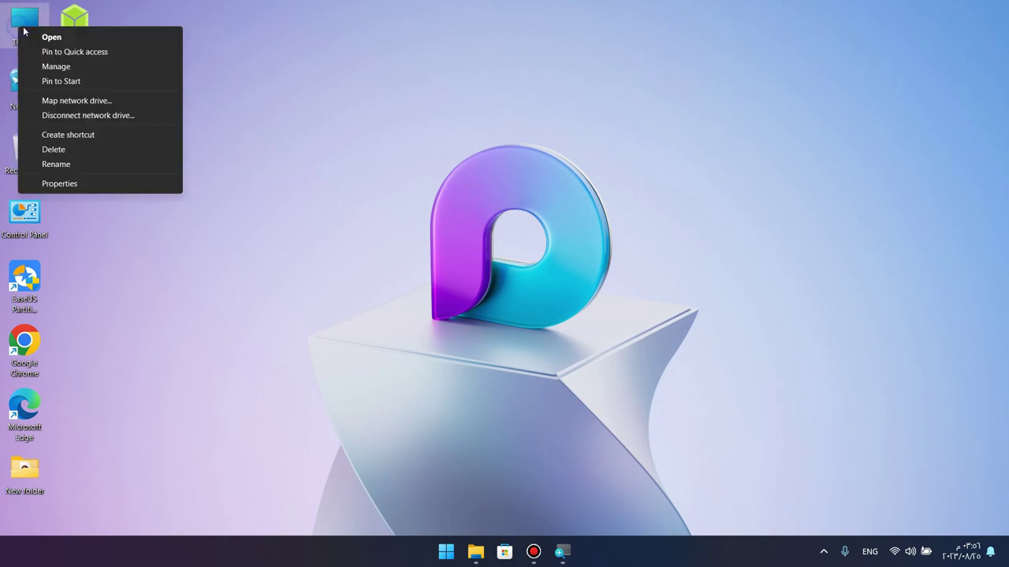
{"action": "left_click", "coordinate": [78, 67]}
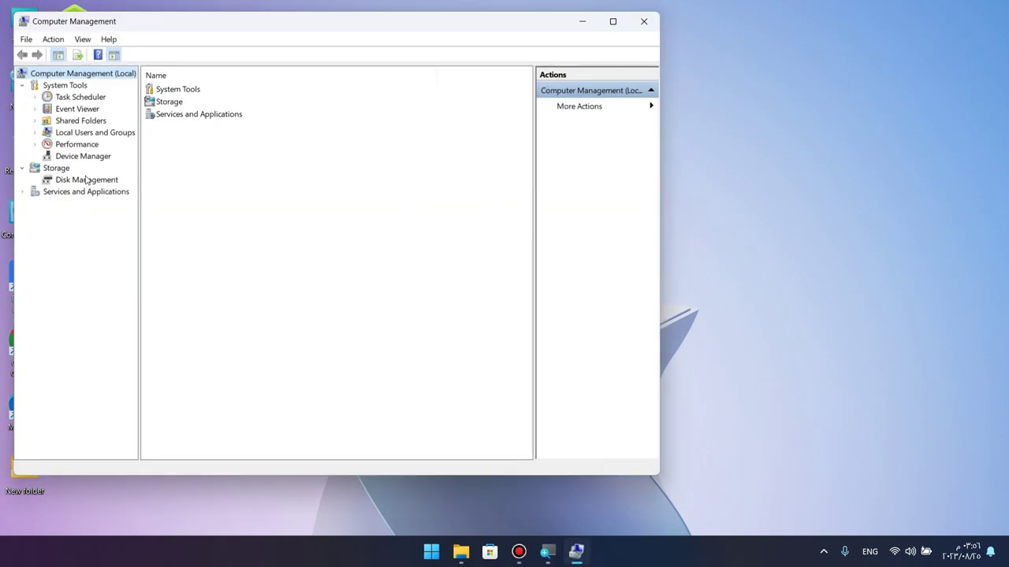
{"action": "left_click", "coordinate": [87, 179]}
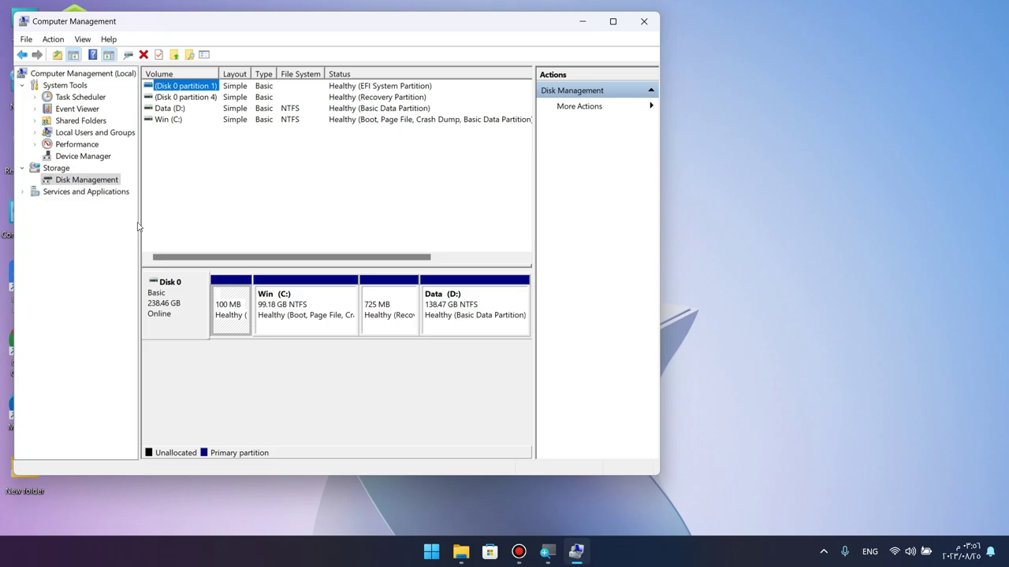
Shrink the Data (D:) volume by 40000 MB to free up unallocated space.
{"action": "left_click", "coordinate": [448, 310]}
{"action": "right_click", "coordinate": [462, 303]}
{"action": "left_click", "coordinate": [451, 308]}
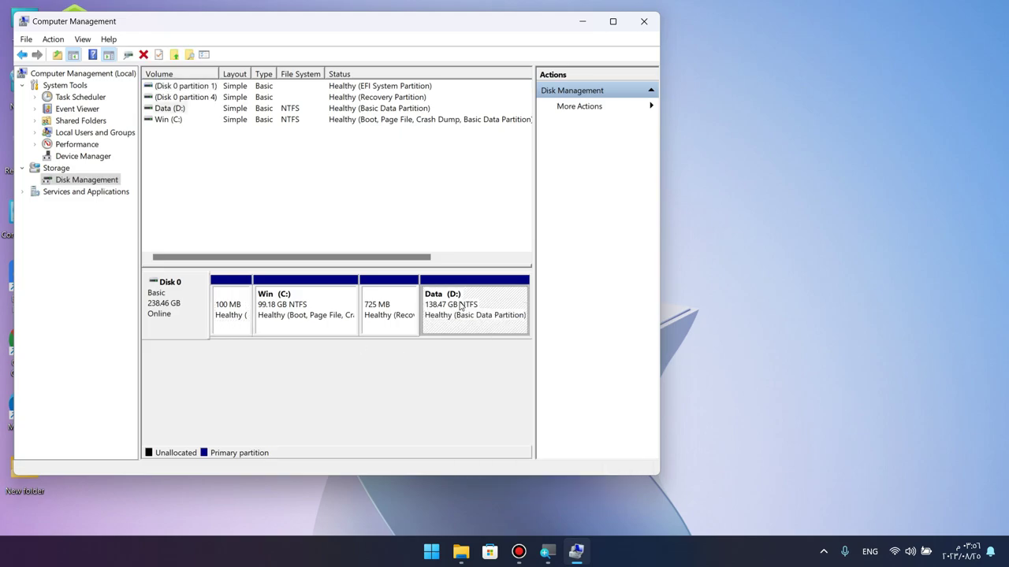
{"action": "right_click", "coordinate": [462, 305]}
{"action": "left_click", "coordinate": [552, 410]}
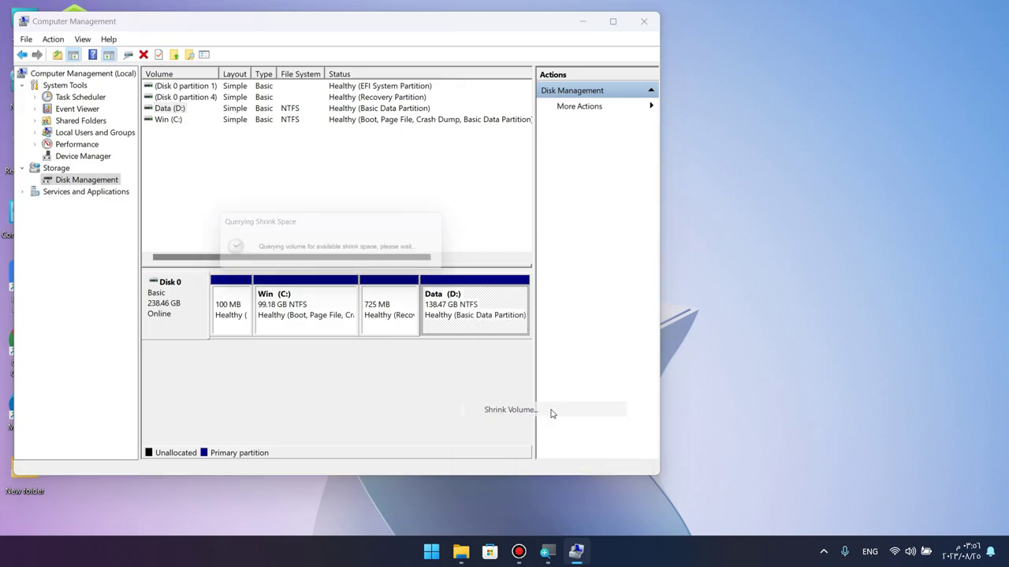
{"action": "left_click", "coordinate": [431, 216]}
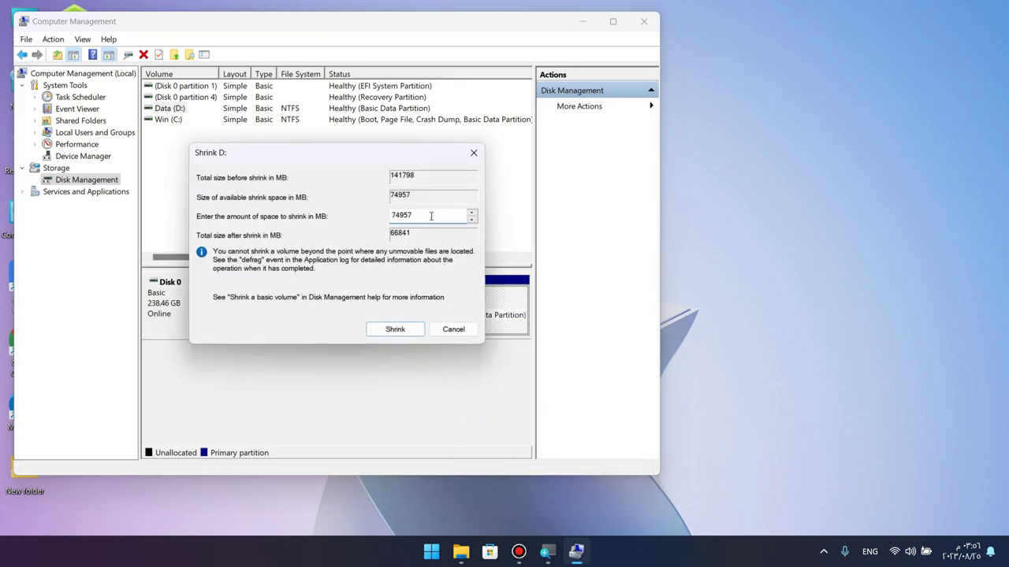
{"action": "double_click", "coordinate": [431, 216]}
{"action": "left_click", "coordinate": [430, 216]}
{"action": "double_click", "coordinate": [428, 216]}
{"action": "type", "text": "40000"}
{"action": "left_click", "coordinate": [395, 329]}
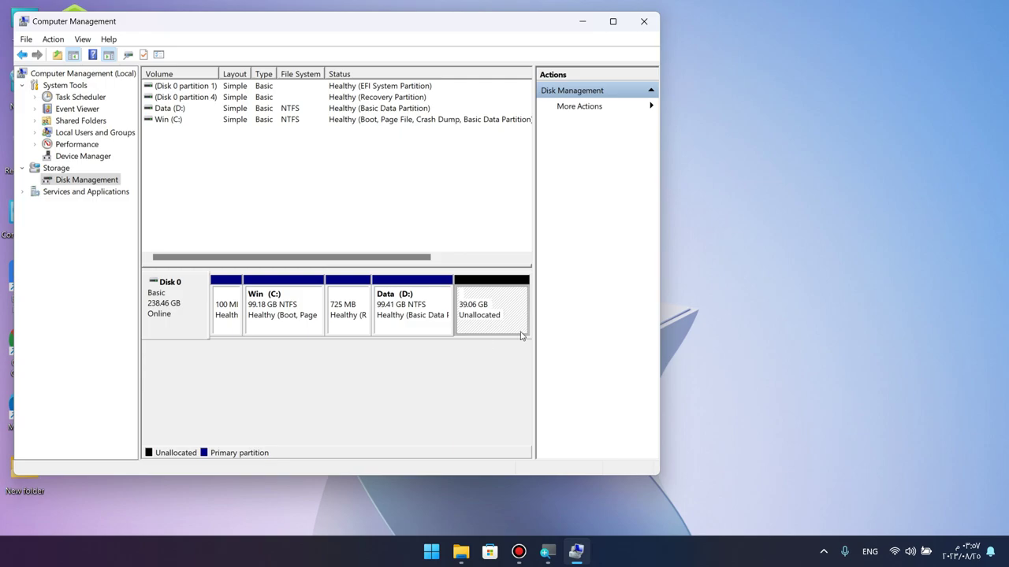
Create a new simple volume in the unallocated space with drive letter E, keeping the wizard's default settings.
{"action": "right_click", "coordinate": [489, 301]}
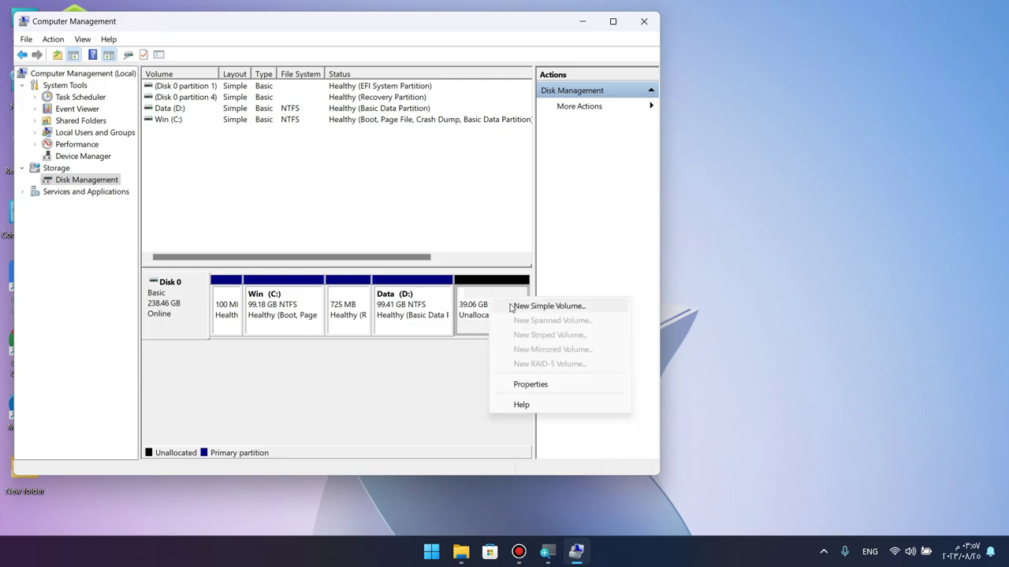
{"action": "left_click", "coordinate": [564, 307]}
{"action": "left_click", "coordinate": [394, 319]}
{"action": "left_click", "coordinate": [394, 319]}
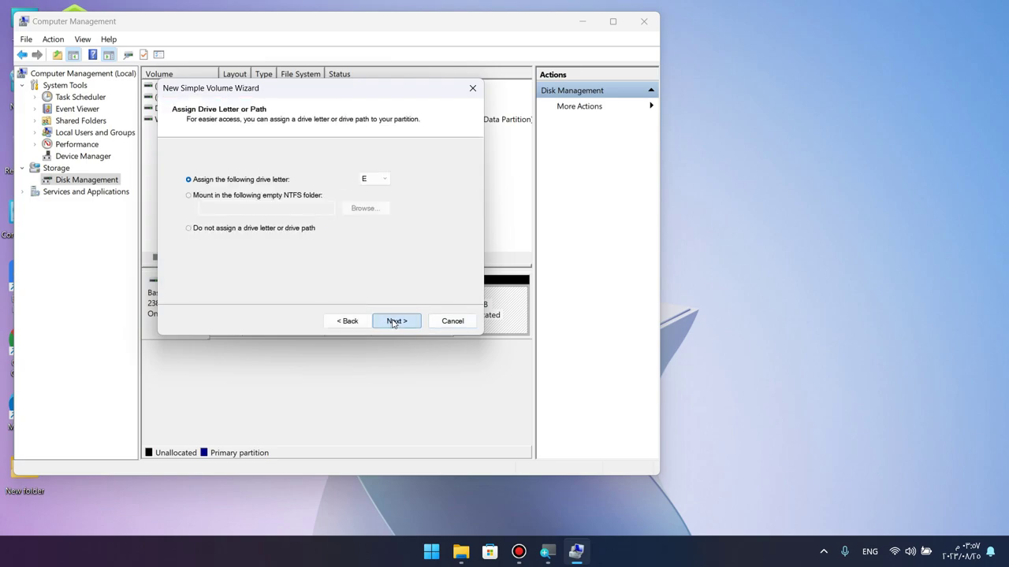
{"action": "left_click", "coordinate": [394, 319]}
{"action": "left_click", "coordinate": [395, 319]}
{"action": "left_click", "coordinate": [395, 319]}
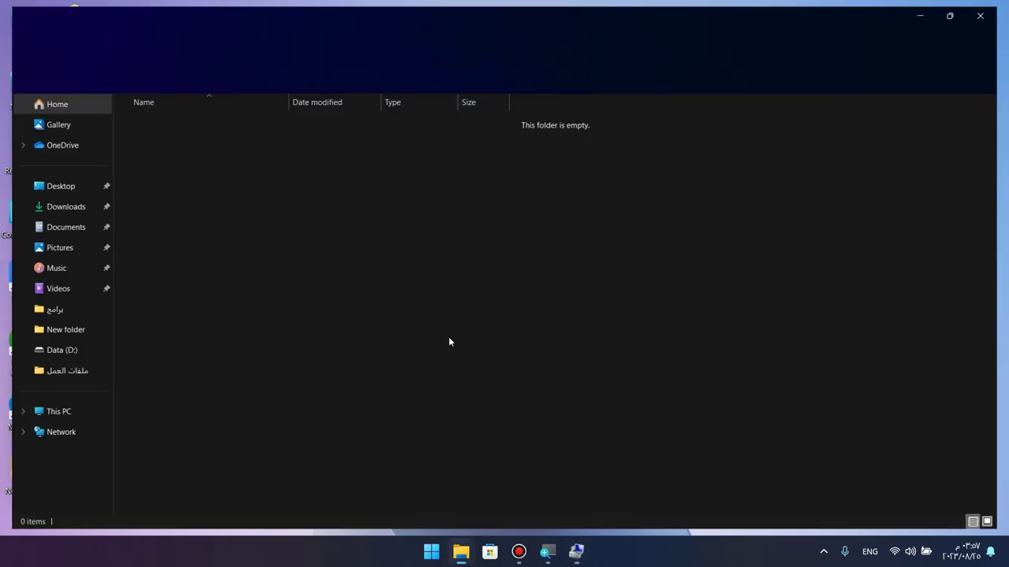
Check the contents of New Volume (E:) from This PC and close the drive and Computer Management windows.
{"action": "left_click_drag", "start_coordinate": [720, 344], "coordinate": [156, 383]}
{"action": "left_click", "coordinate": [66, 415]}
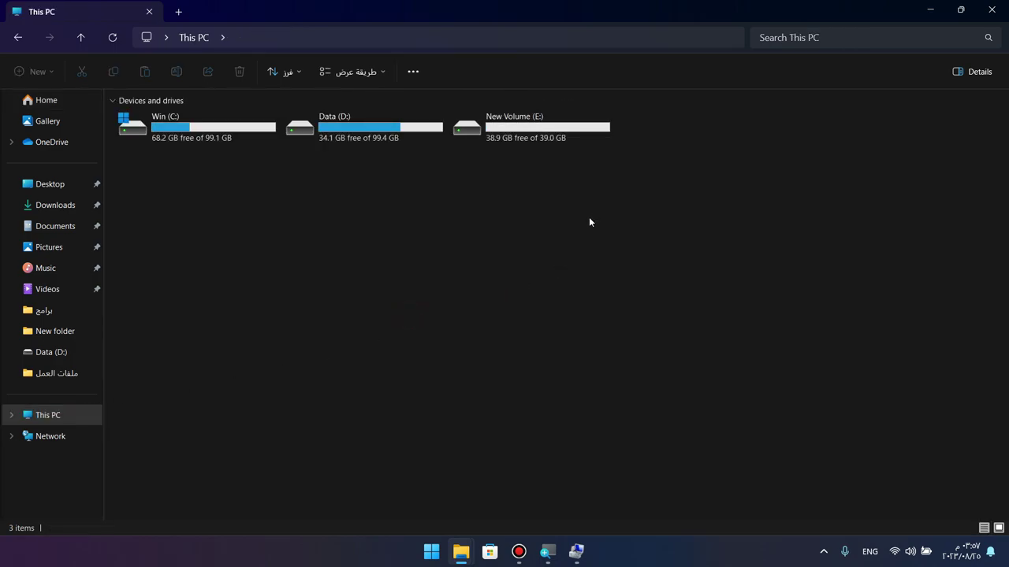
{"action": "left_click_drag", "start_coordinate": [588, 244], "coordinate": [544, 140]}
{"action": "double_click", "coordinate": [538, 125]}
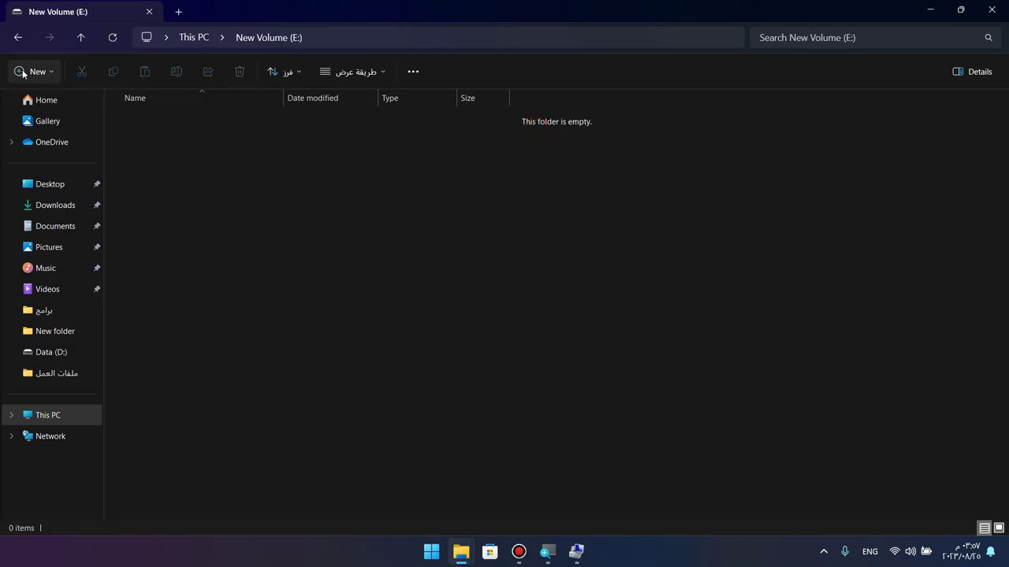
{"action": "left_click", "coordinate": [18, 37]}
{"action": "left_click", "coordinate": [991, 10]}
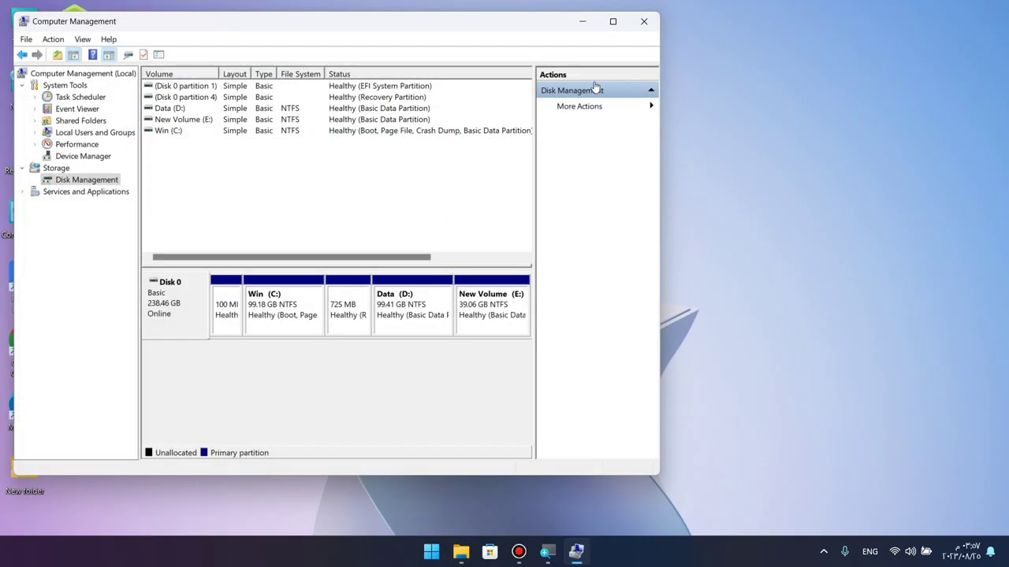
{"action": "left_click", "coordinate": [643, 21]}
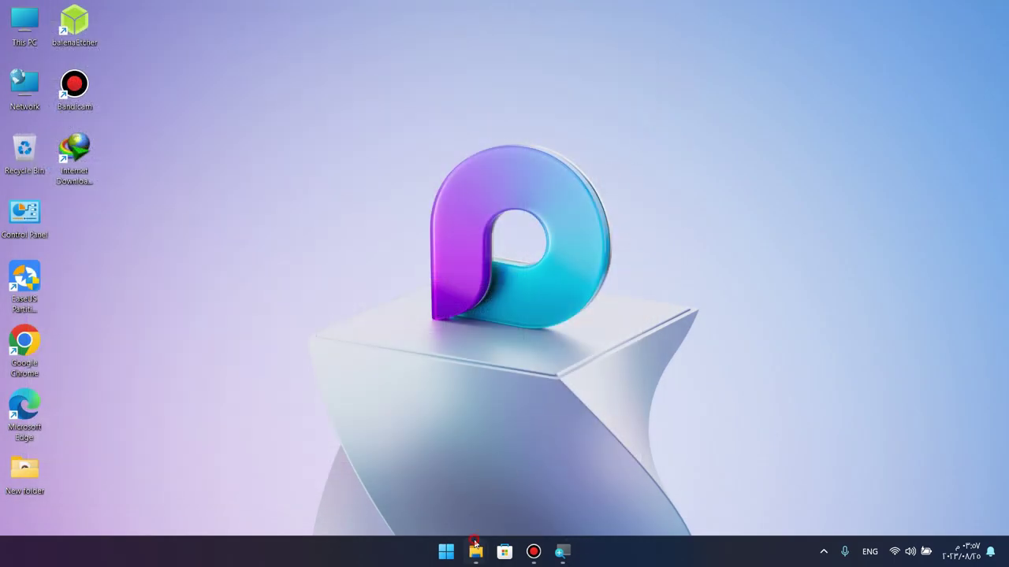
Return to the extracted POSROG folder, widen its Name column, and select the setup application.
{"action": "left_click", "coordinate": [475, 544]}
{"action": "left_click", "coordinate": [417, 477]}
{"action": "left_click_drag", "start_coordinate": [334, 353], "coordinate": [173, 387]}
{"action": "left_click_drag", "start_coordinate": [379, 98], "coordinate": [468, 101]}
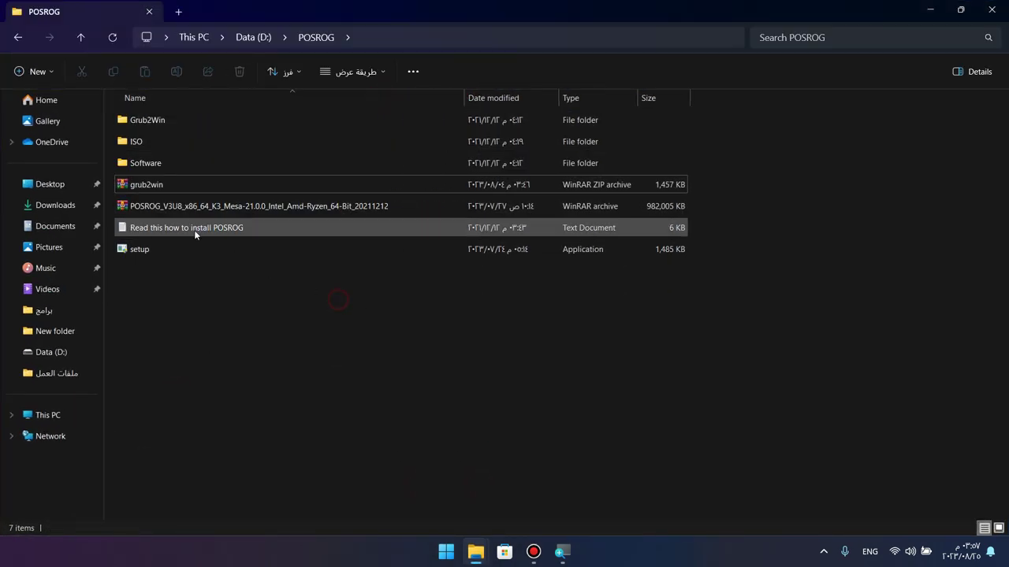
{"action": "left_click", "coordinate": [147, 249]}
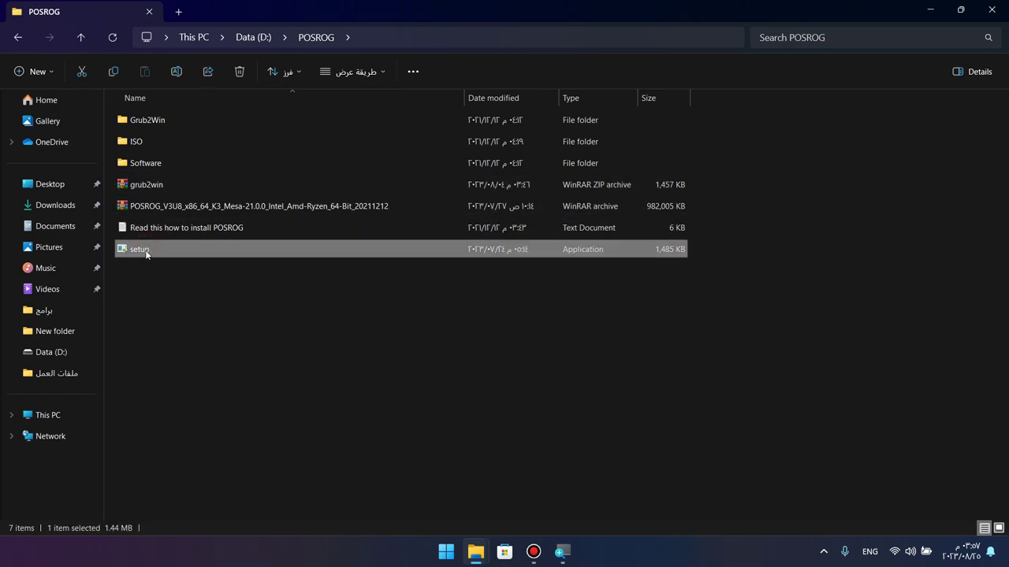
Open the ISO folder and examine the POSROG_V3U8 disc image's name, type and size.
{"action": "double_click", "coordinate": [149, 142]}
{"action": "left_click", "coordinate": [172, 120]}
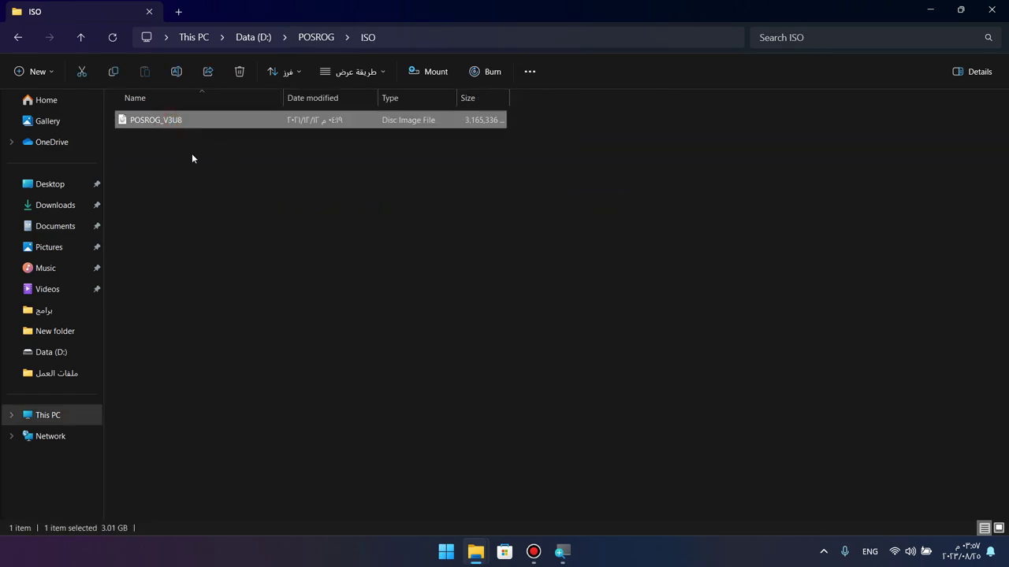
{"action": "left_click_drag", "start_coordinate": [198, 181], "coordinate": [151, 146]}
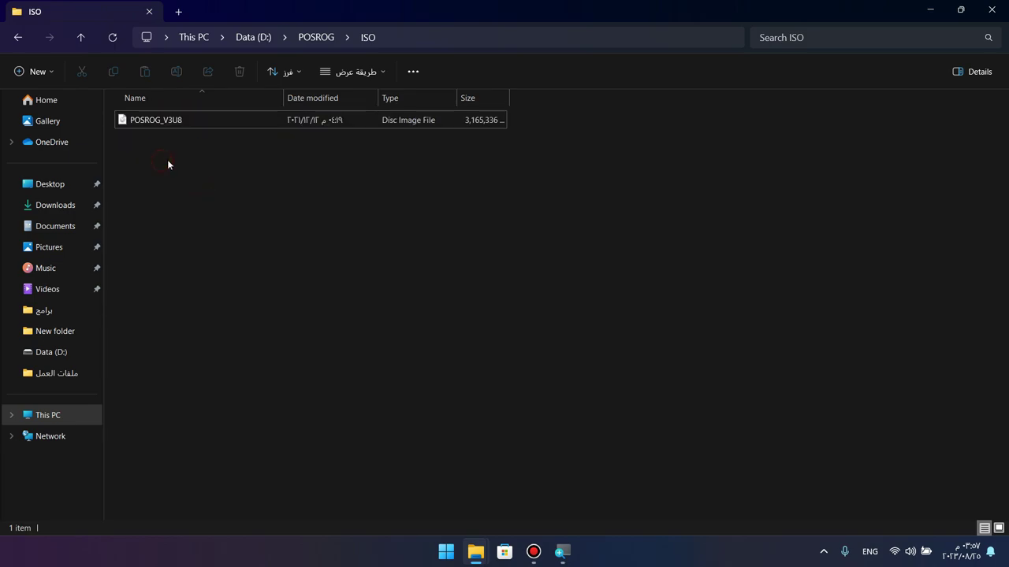
{"action": "left_click_drag", "start_coordinate": [194, 178], "coordinate": [158, 134]}
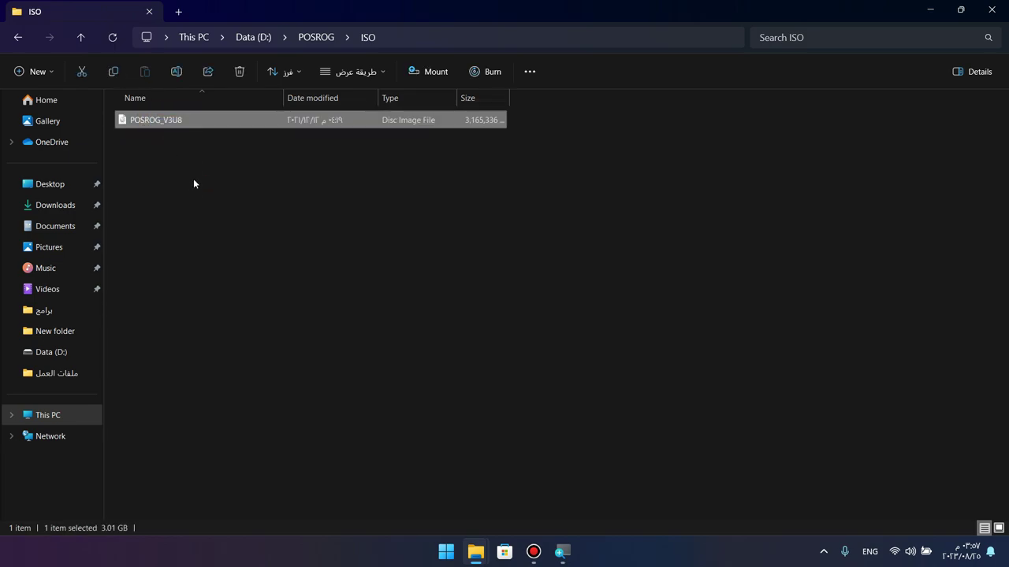
{"action": "left_click", "coordinate": [184, 186]}
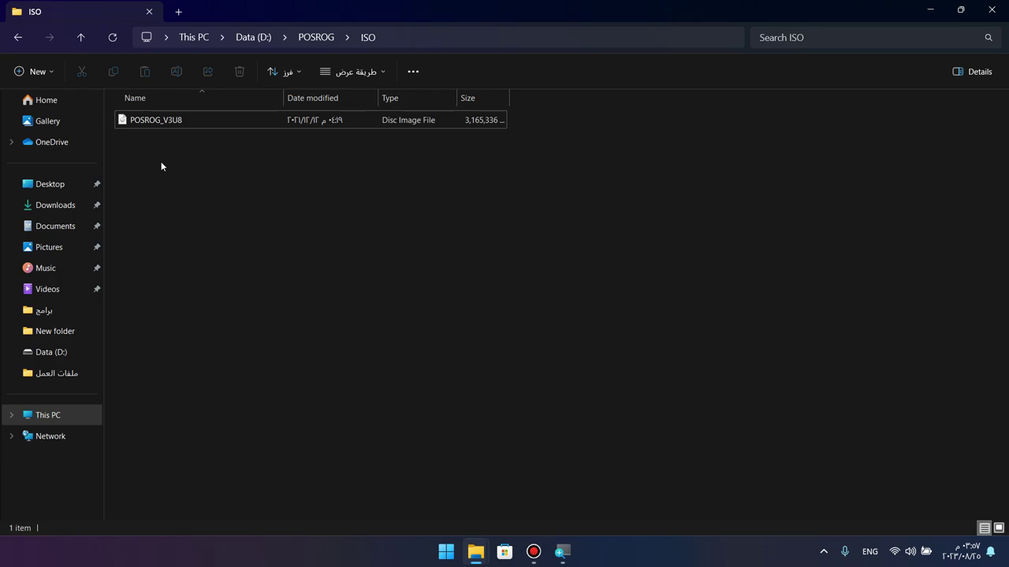
{"action": "key", "text": "super"}
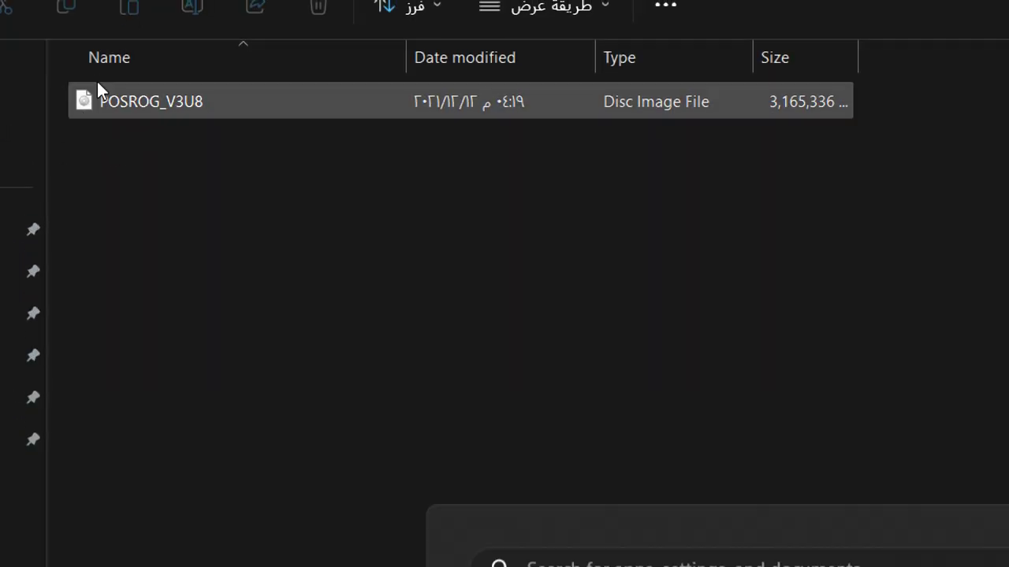
{"action": "left_click", "coordinate": [182, 191]}
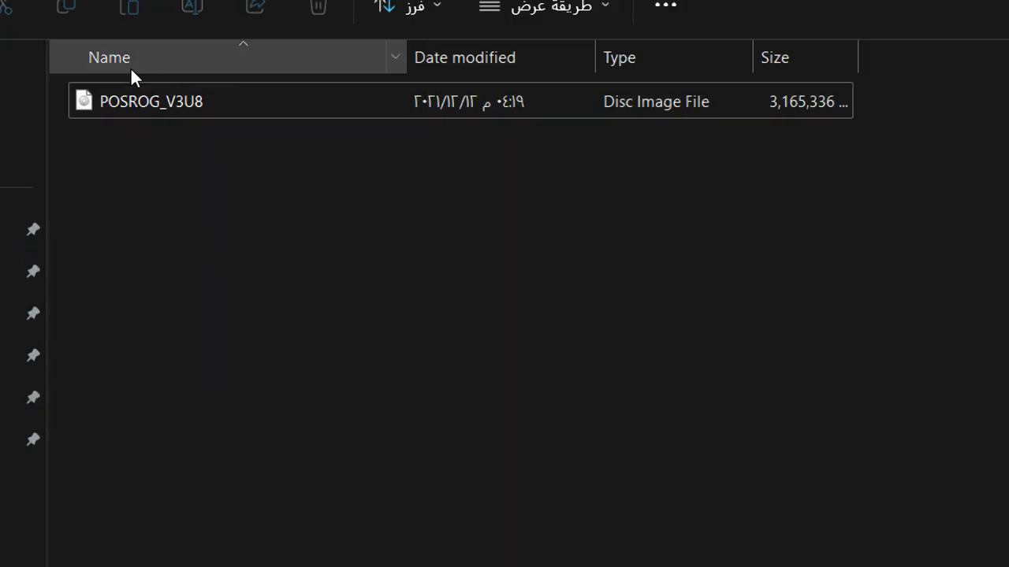
{"action": "left_click", "coordinate": [205, 168]}
{"action": "left_click_drag", "start_coordinate": [744, 133], "coordinate": [703, 74]}
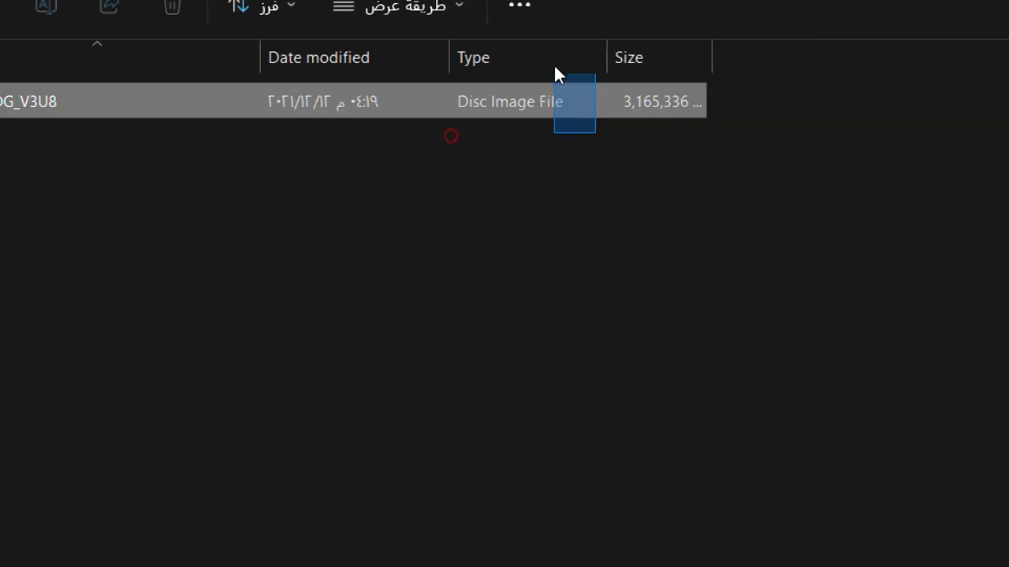
{"action": "left_click_drag", "start_coordinate": [583, 231], "coordinate": [205, 154]}
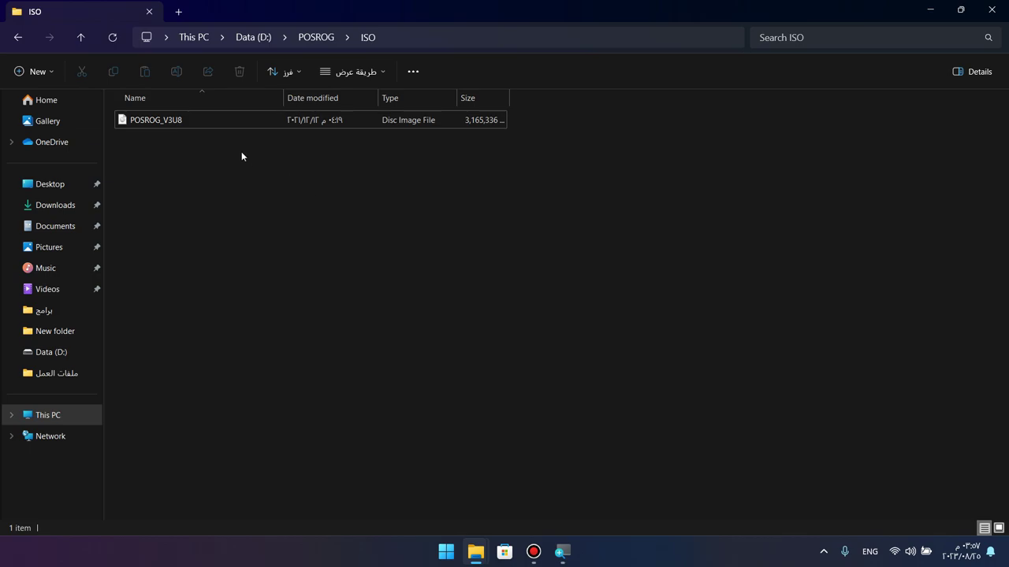
Extract the contents of the POSROG_V3U8 disc image with WinRAR to New Volume (E:).
{"action": "right_click", "coordinate": [166, 122]}
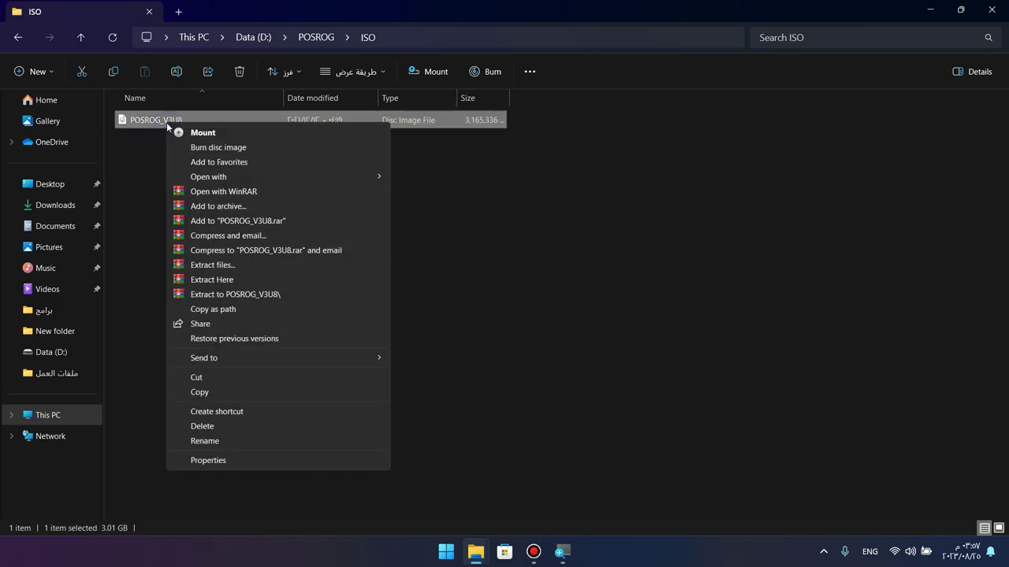
{"action": "left_click", "coordinate": [236, 269]}
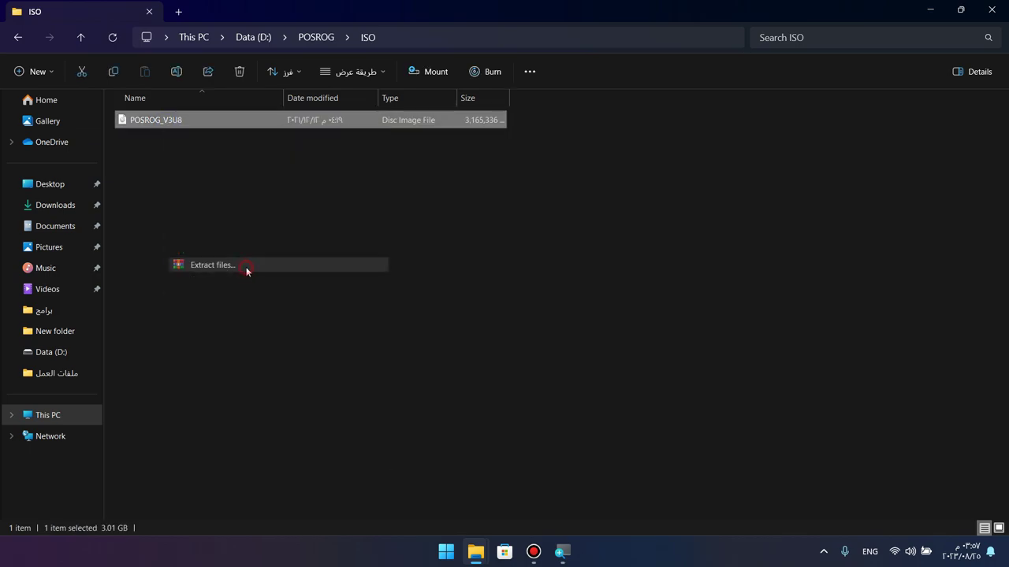
{"action": "left_click", "coordinate": [580, 334]}
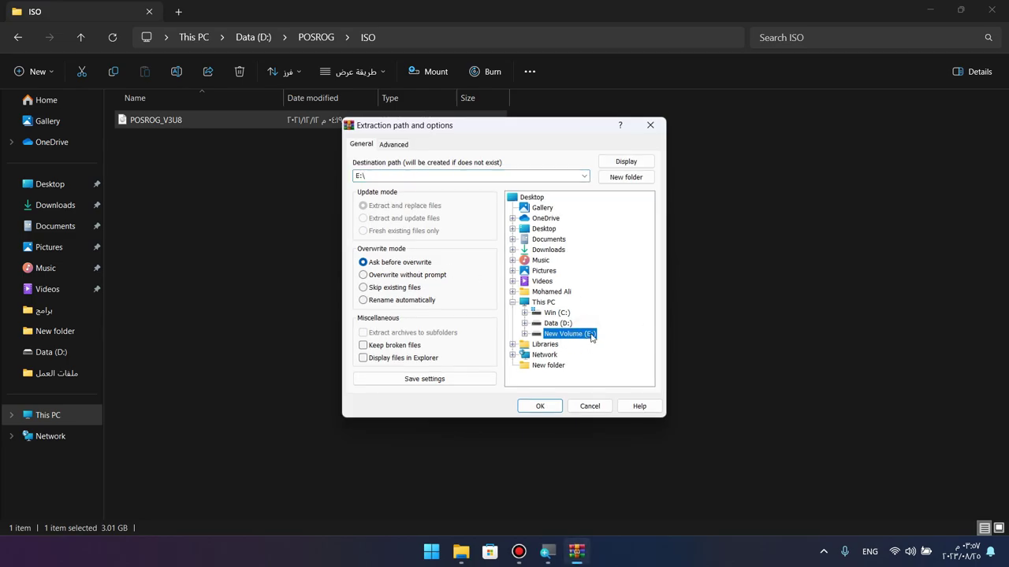
{"action": "left_click", "coordinate": [540, 407]}
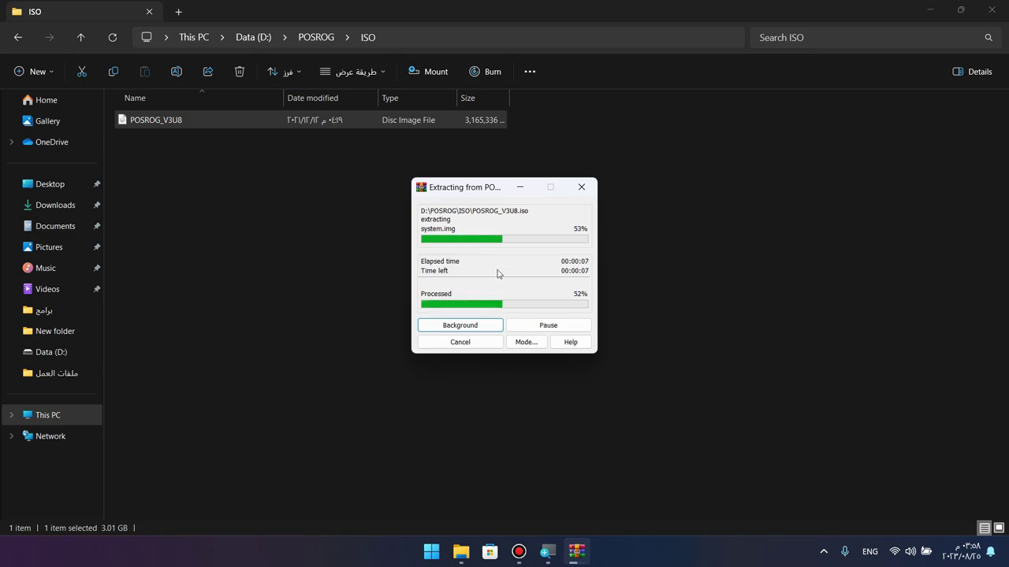
{"action": "left_click", "coordinate": [496, 270]}
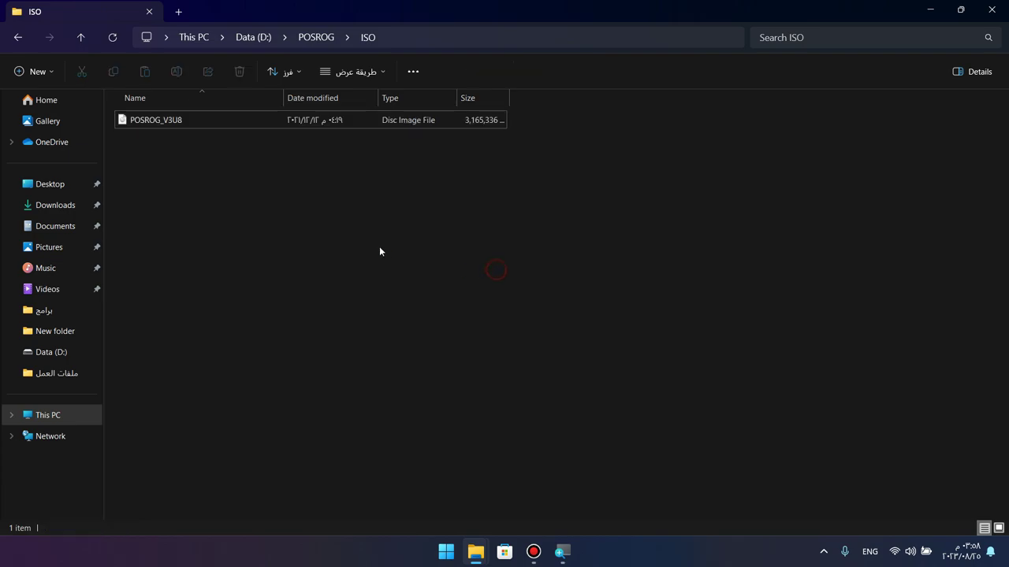
Check the extracted files in New Volume (E:) and return to This PC.
{"action": "left_click", "coordinate": [55, 415]}
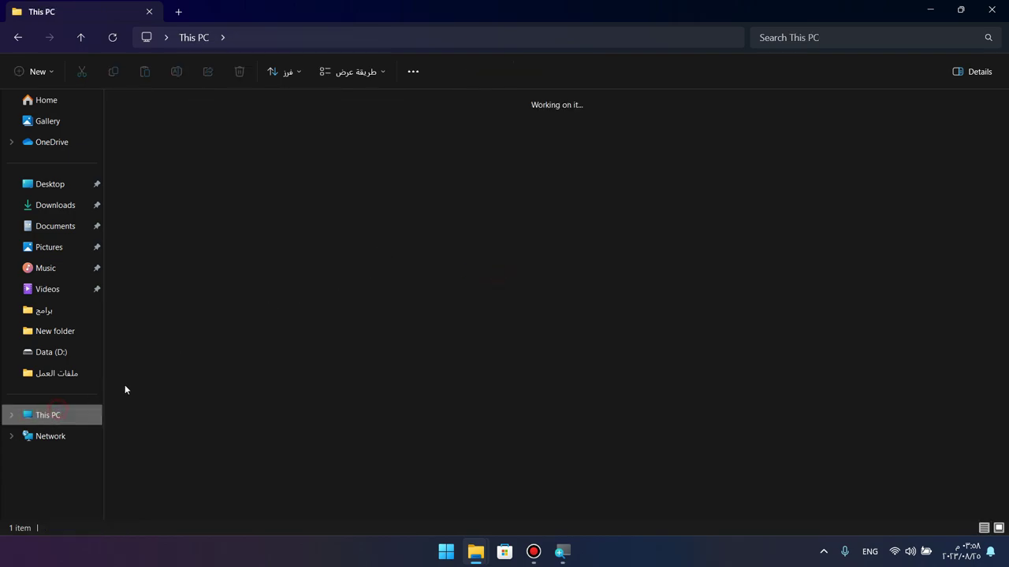
{"action": "double_click", "coordinate": [529, 145]}
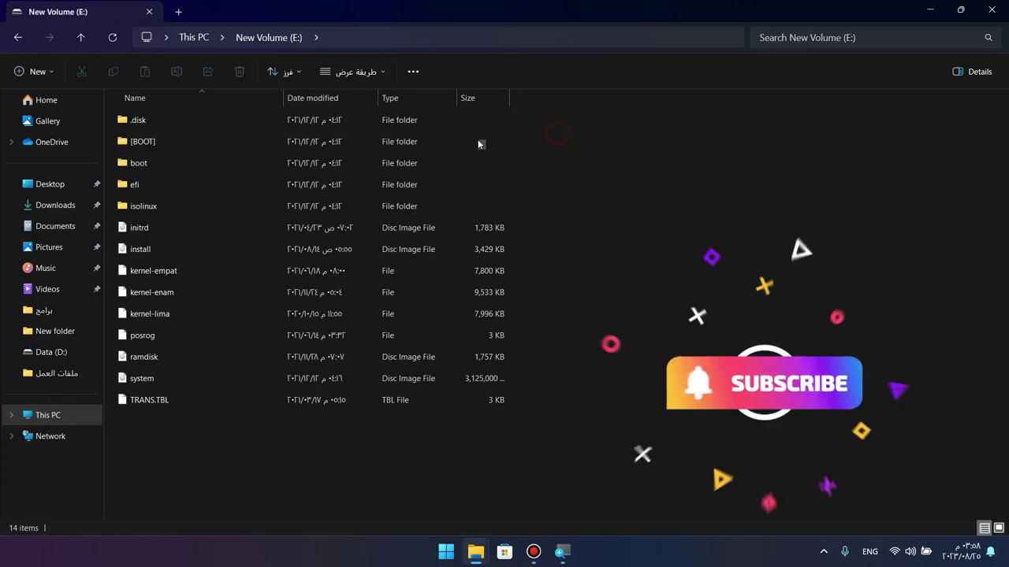
{"action": "left_click_drag", "start_coordinate": [372, 453], "coordinate": [110, 126]}
{"action": "key", "text": "alt+Left"}
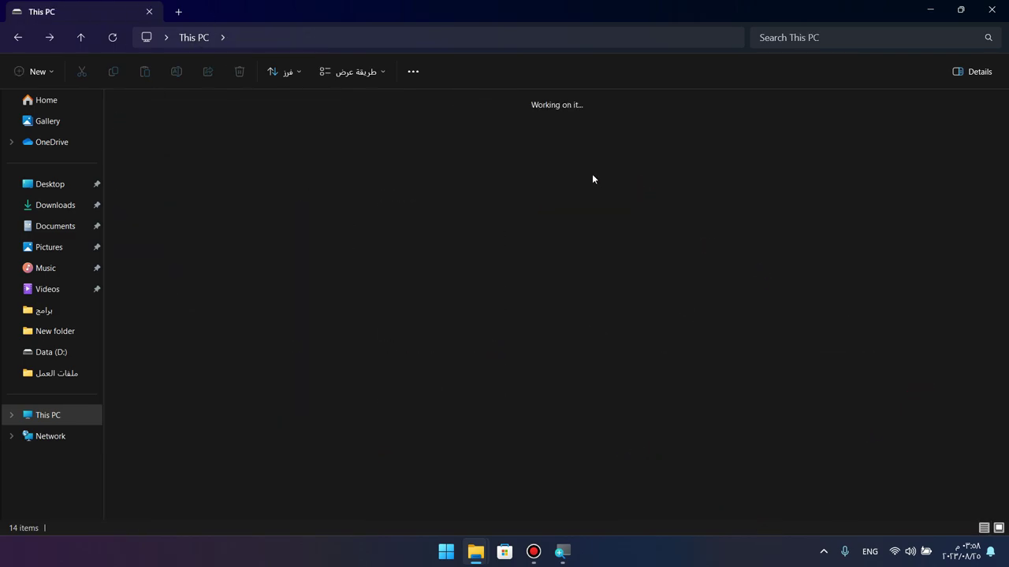
Run the setup application from the POSROG folder on Data (D:) and proceed through the Grub2Win download to its installer.
{"action": "double_click", "coordinate": [404, 126]}
{"action": "double_click", "coordinate": [297, 128]}
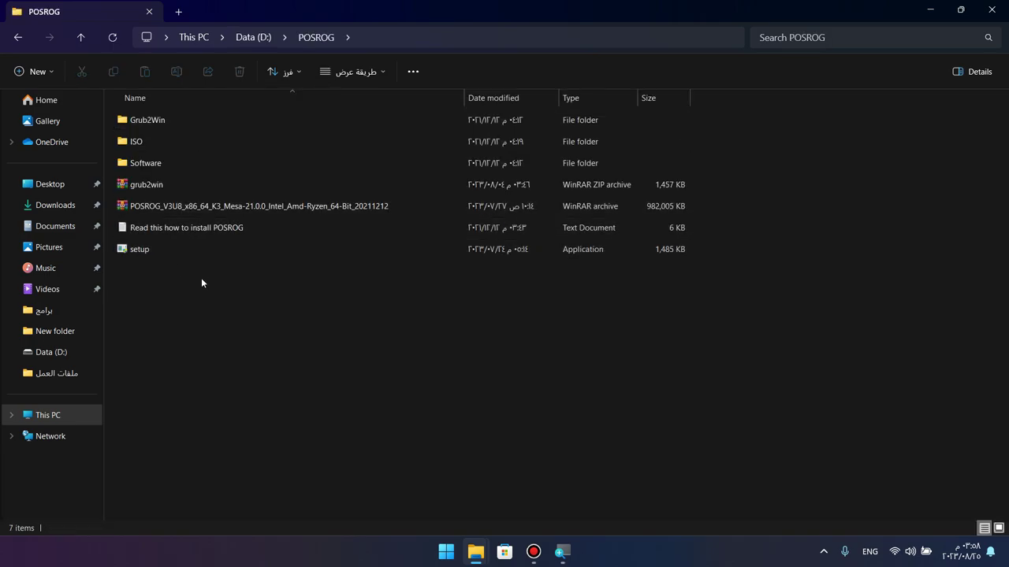
{"action": "double_click", "coordinate": [150, 253]}
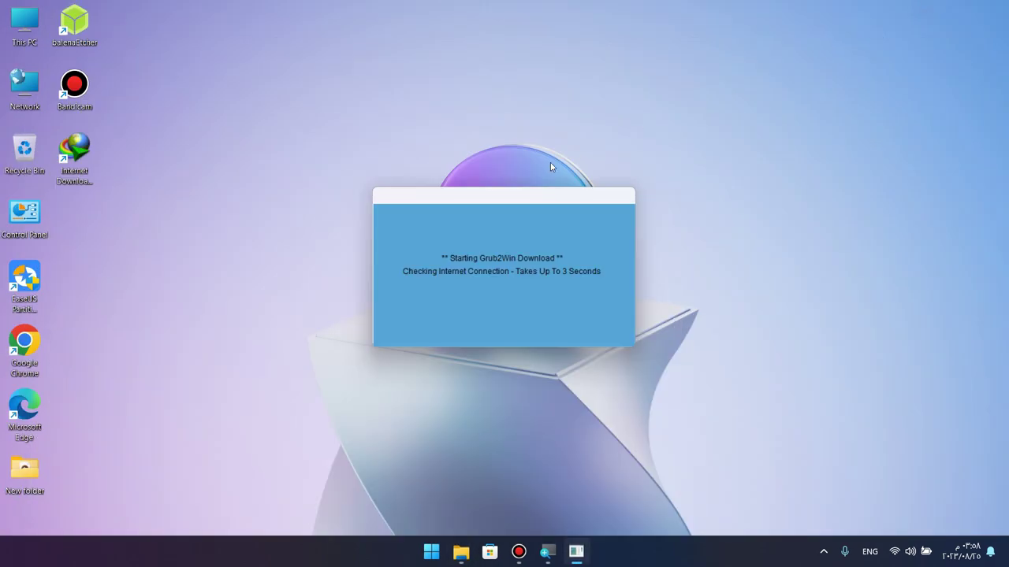
{"action": "left_click", "coordinate": [540, 343]}
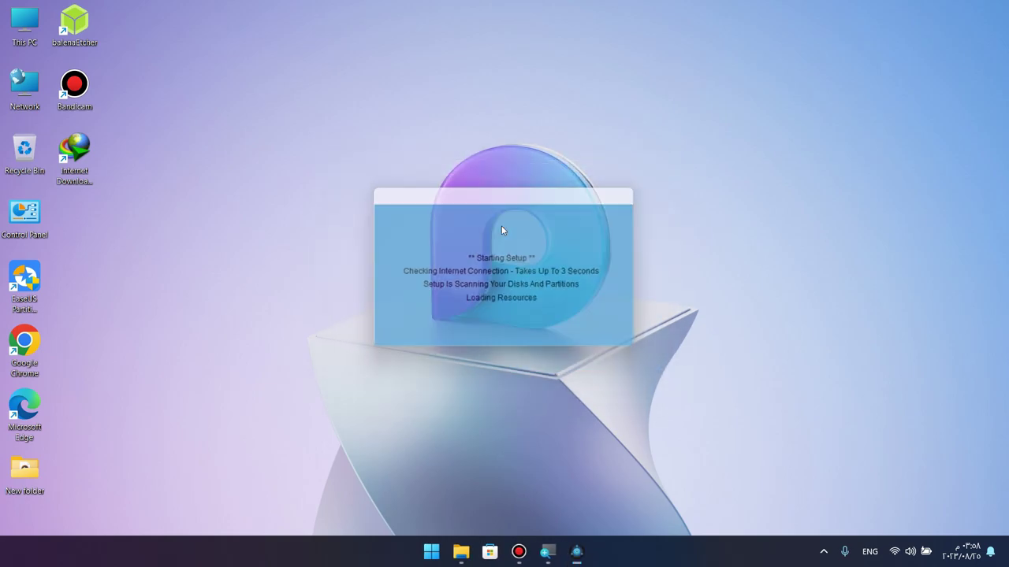
{"action": "left_click", "coordinate": [540, 397]}
{"action": "key", "text": "Return"}
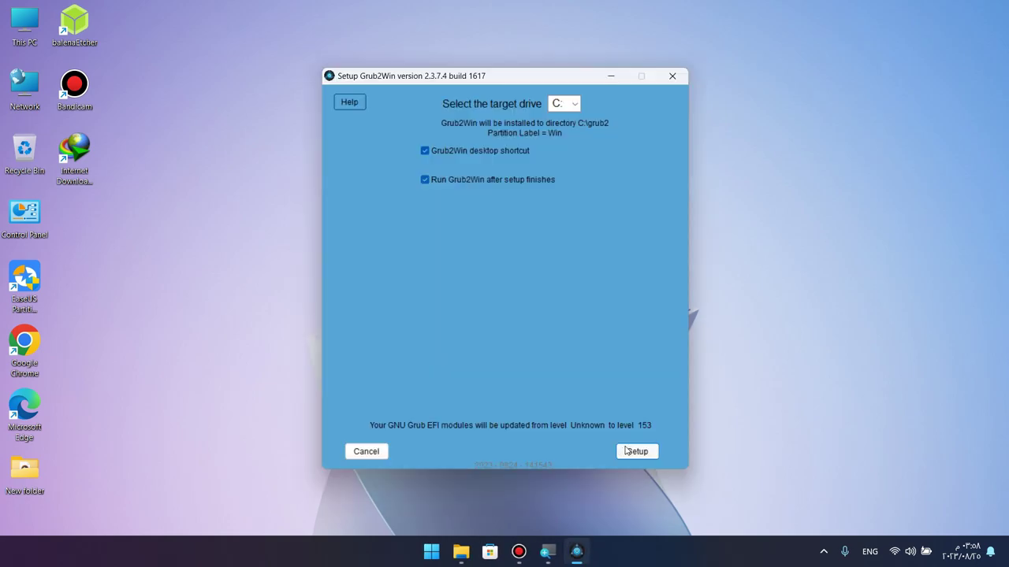
Install Grub2Win to drive C: with the default options and close the setup program, deleting the setup files and launching Grub2Win.
{"action": "left_click", "coordinate": [636, 452]}
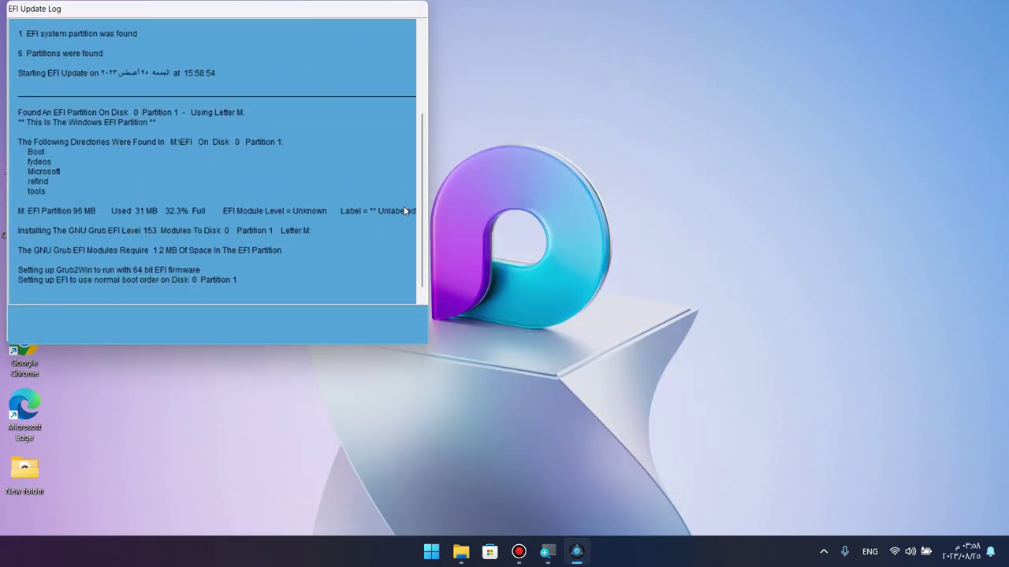
{"action": "left_click", "coordinate": [370, 326]}
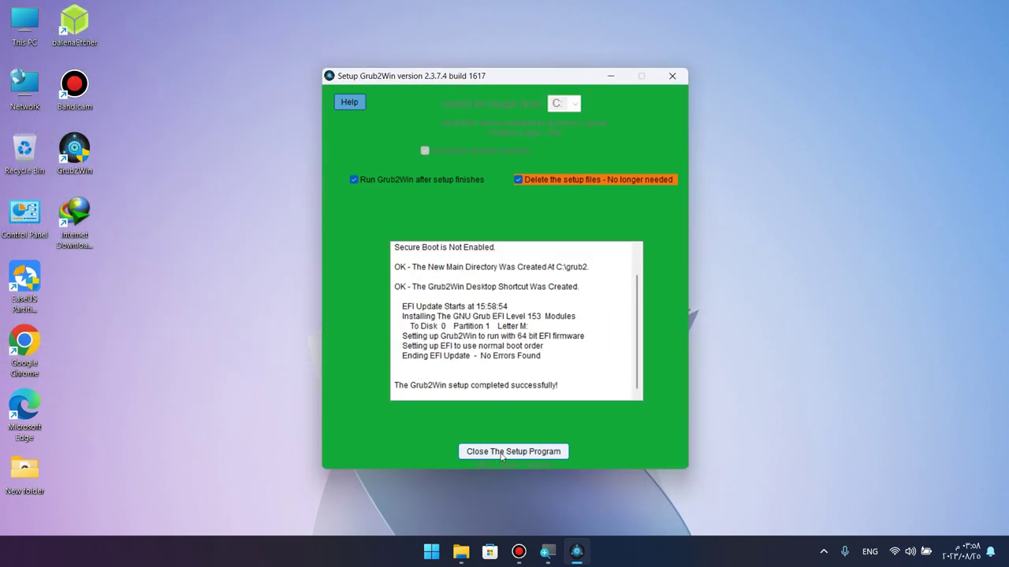
{"action": "left_click", "coordinate": [501, 451]}
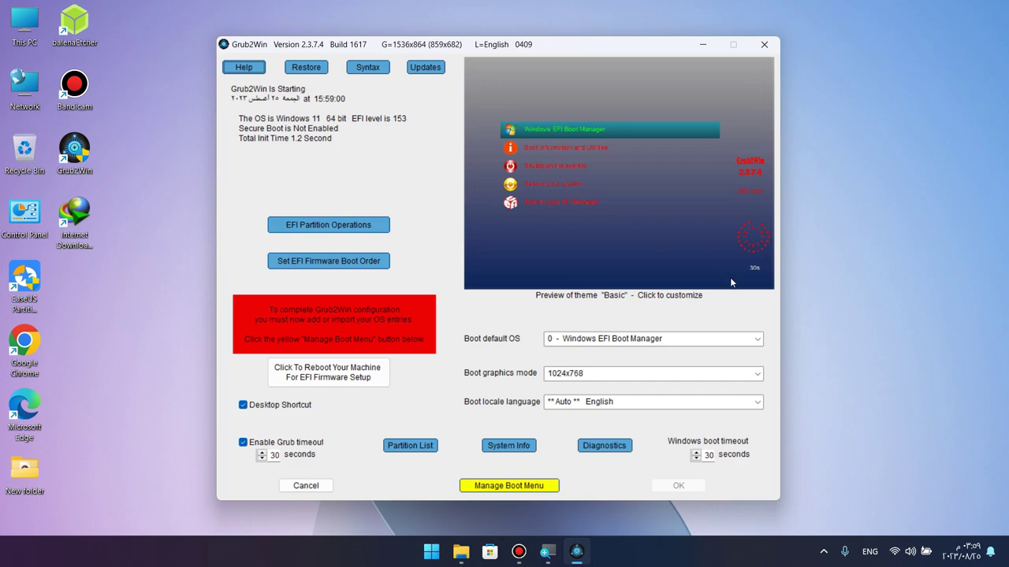
Add a new entry to the Grub2Win boot menu and set its type to android.
{"action": "left_click", "coordinate": [508, 487]}
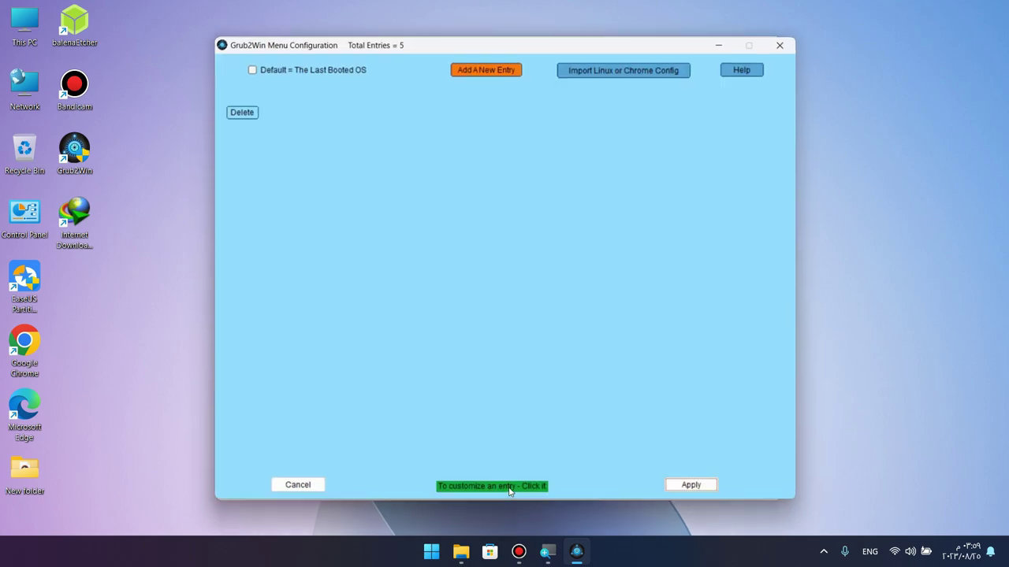
{"action": "left_click", "coordinate": [496, 71]}
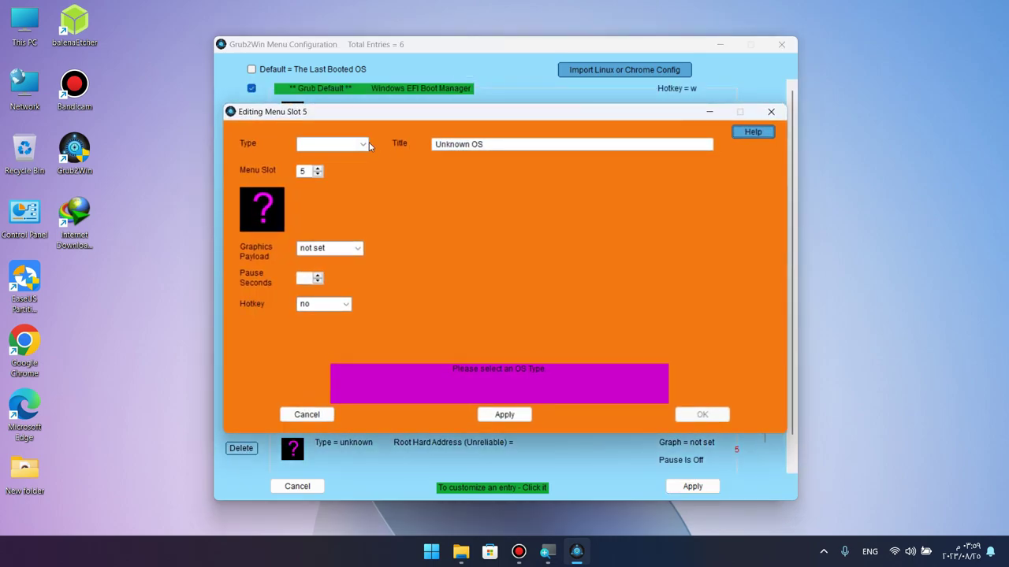
{"action": "left_click", "coordinate": [364, 145]}
{"action": "left_click", "coordinate": [315, 157]}
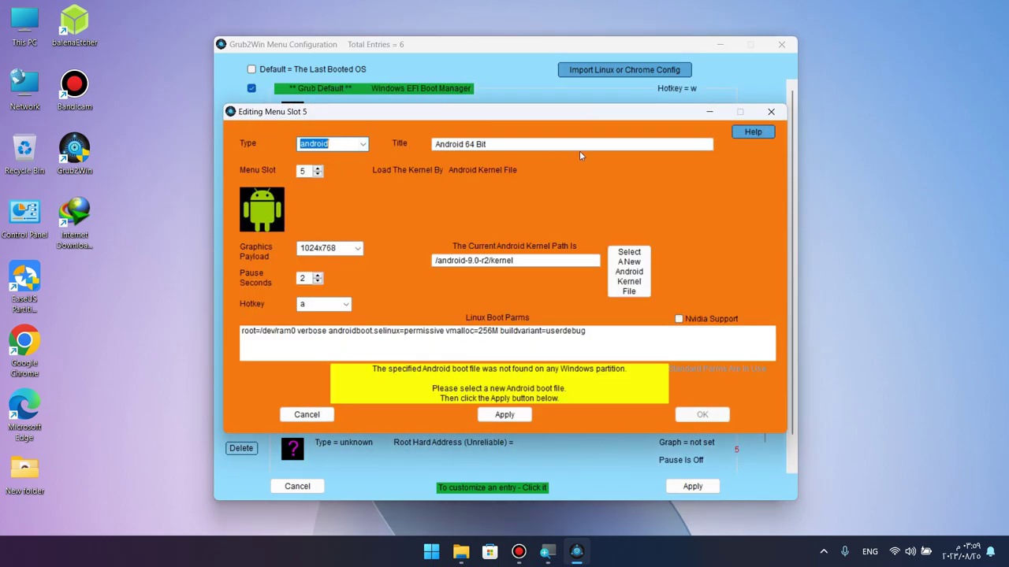
Copy "POSROG" from the archive's file name in the POSROG folder and paste it as the new menu entry's title.
{"action": "left_click_drag", "start_coordinate": [544, 142], "coordinate": [421, 138]}
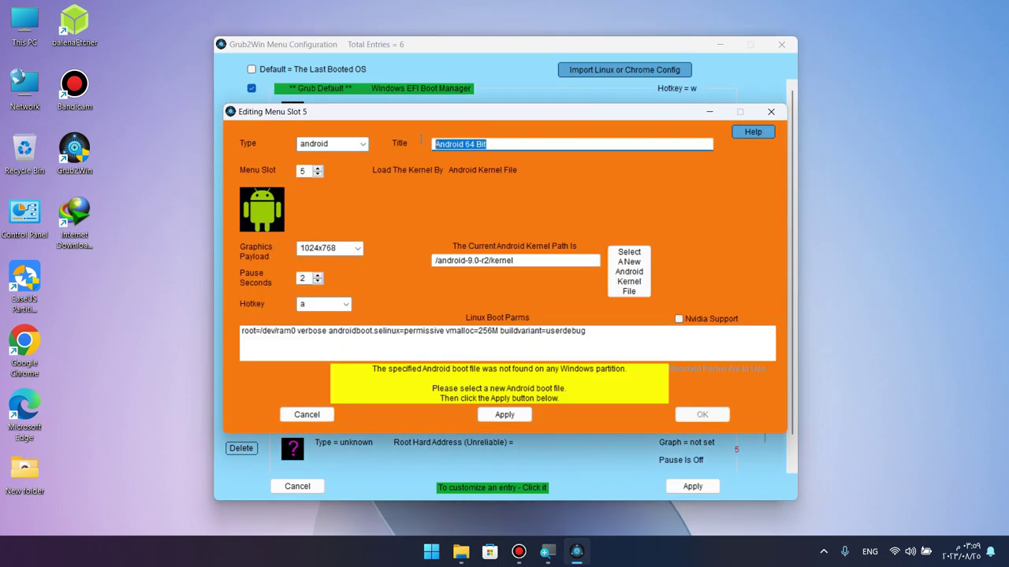
{"action": "left_click", "coordinate": [461, 552]}
{"action": "left_click", "coordinate": [400, 487]}
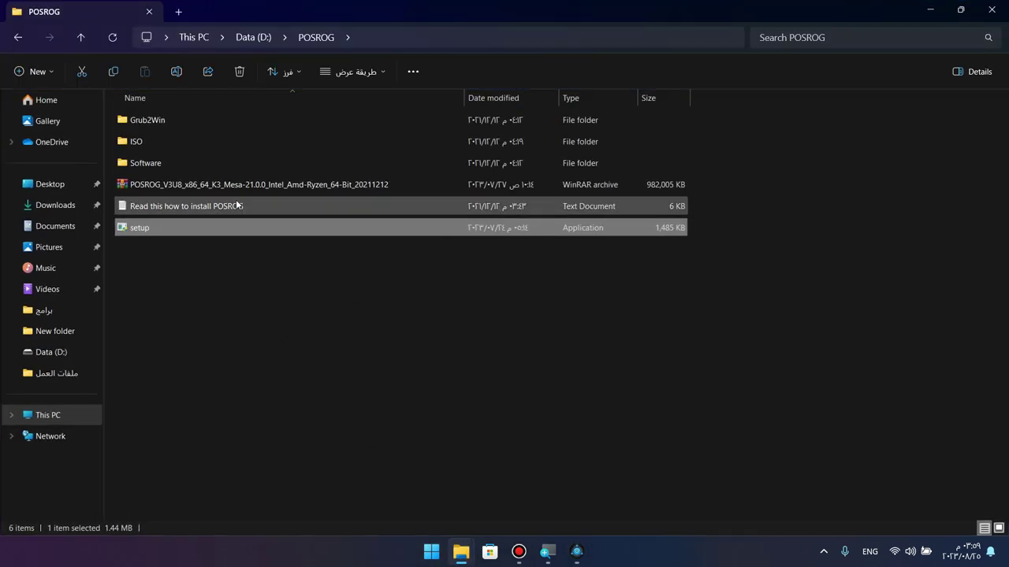
{"action": "left_click", "coordinate": [181, 191]}
{"action": "left_click", "coordinate": [181, 191]}
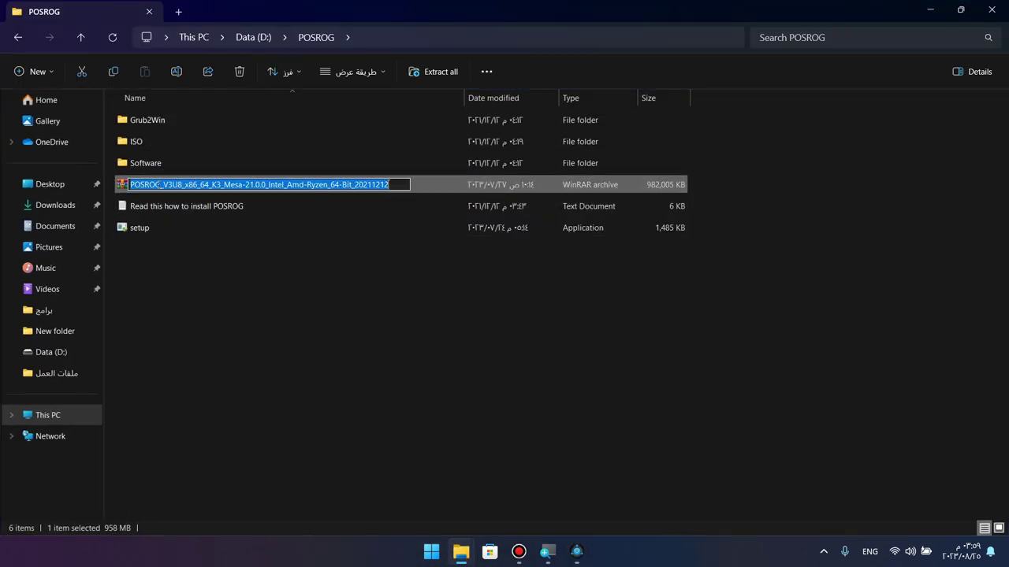
{"action": "left_click_drag", "start_coordinate": [161, 185], "coordinate": [130, 184]}
{"action": "key", "text": "ctrl+c"}
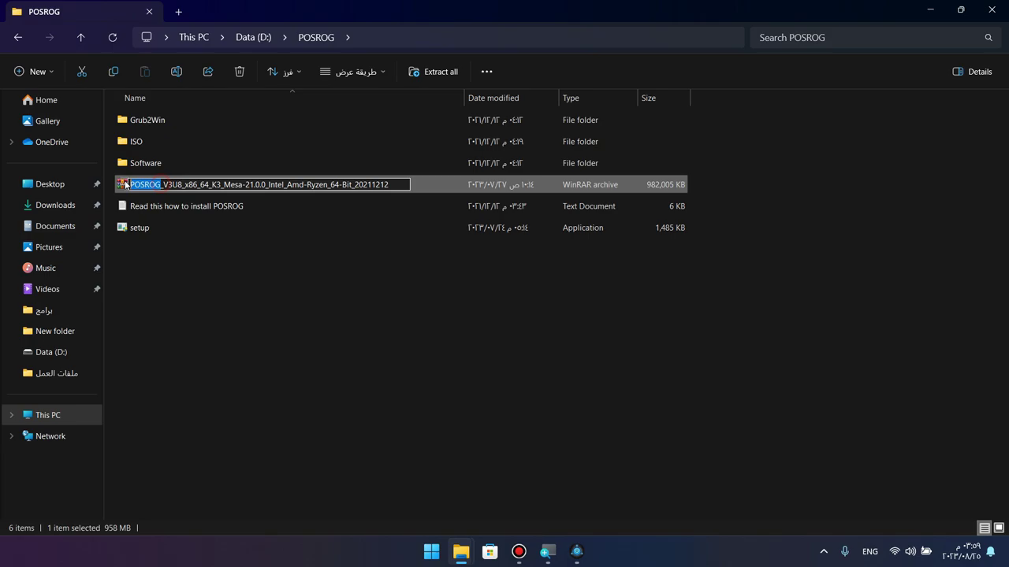
{"action": "left_click", "coordinate": [928, 9]}
{"action": "key", "text": "ctrl+v"}
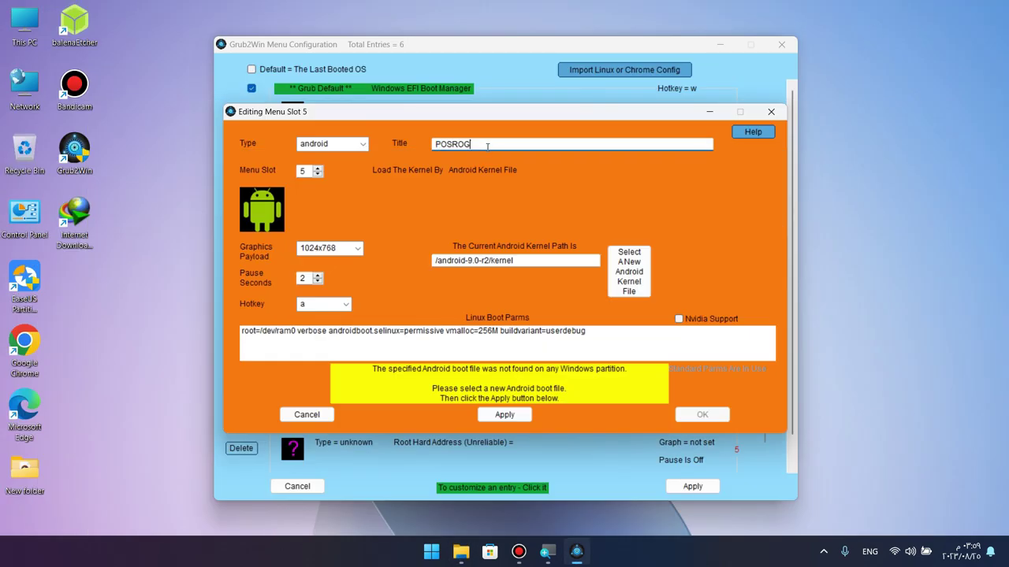
Review the graphics payload options for the POSROG entry and check the screen resolution in the Windows display settings.
{"action": "left_click", "coordinate": [359, 249]}
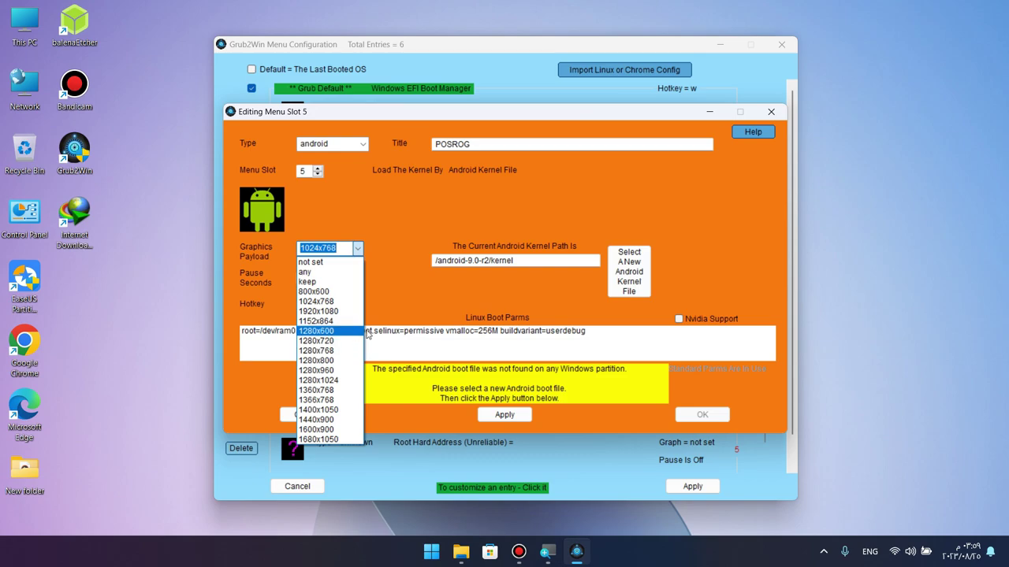
{"action": "left_click", "coordinate": [408, 267]}
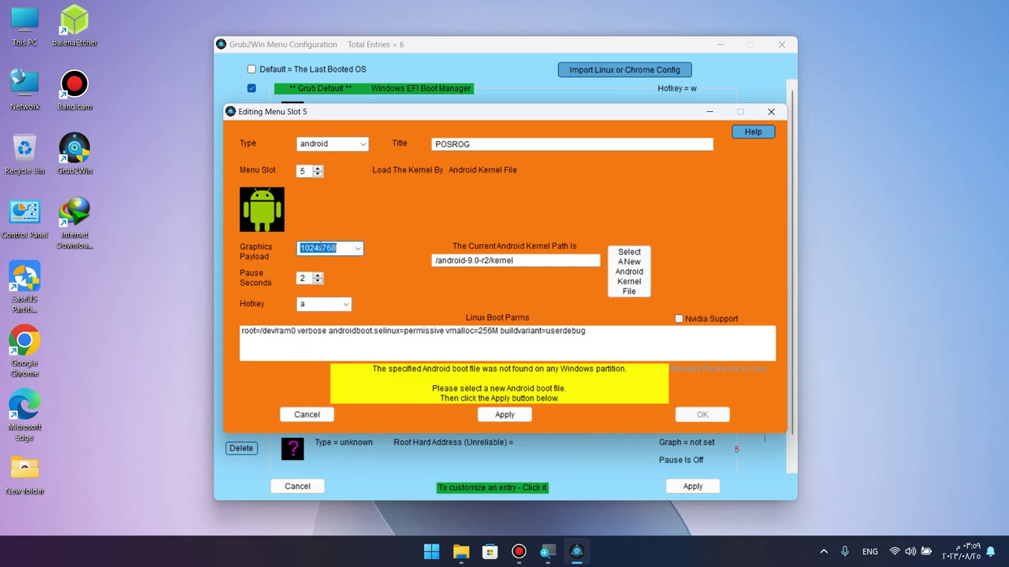
{"action": "right_click", "coordinate": [927, 209]}
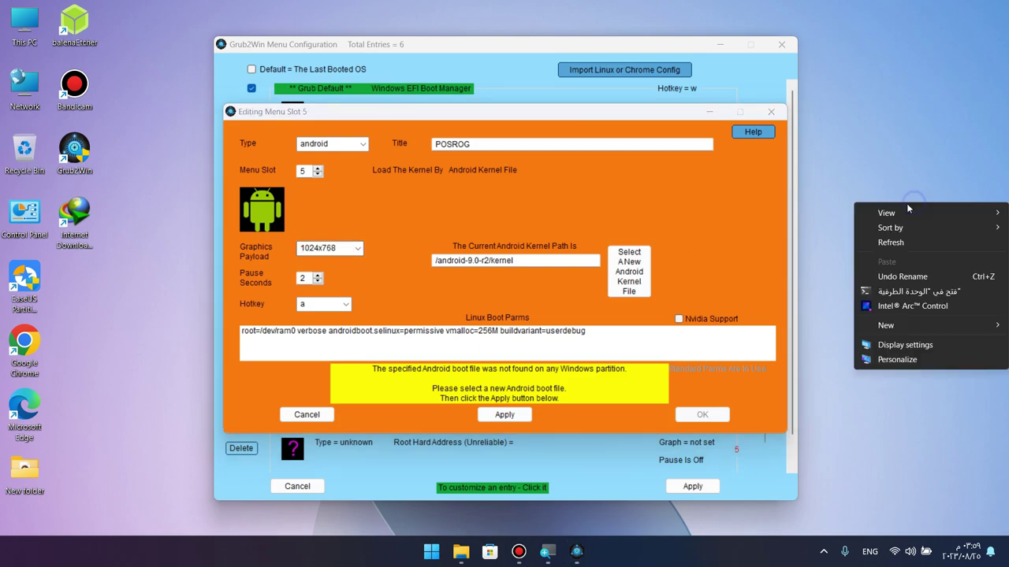
{"action": "left_click", "coordinate": [905, 345]}
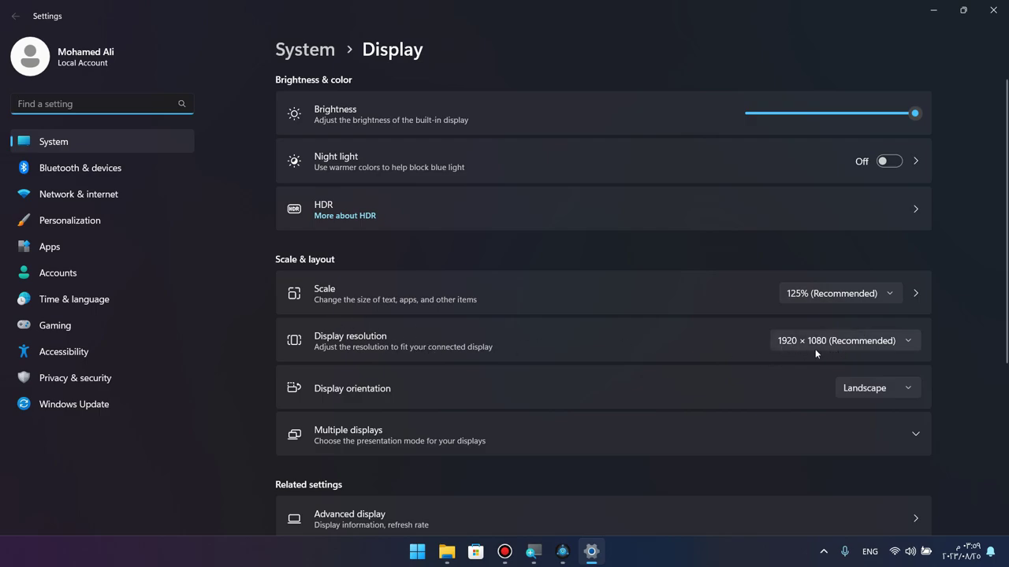
Close the Windows display settings and set the POSROG entry's graphics payload to 1920x1080.
{"action": "left_click", "coordinate": [737, 346]}
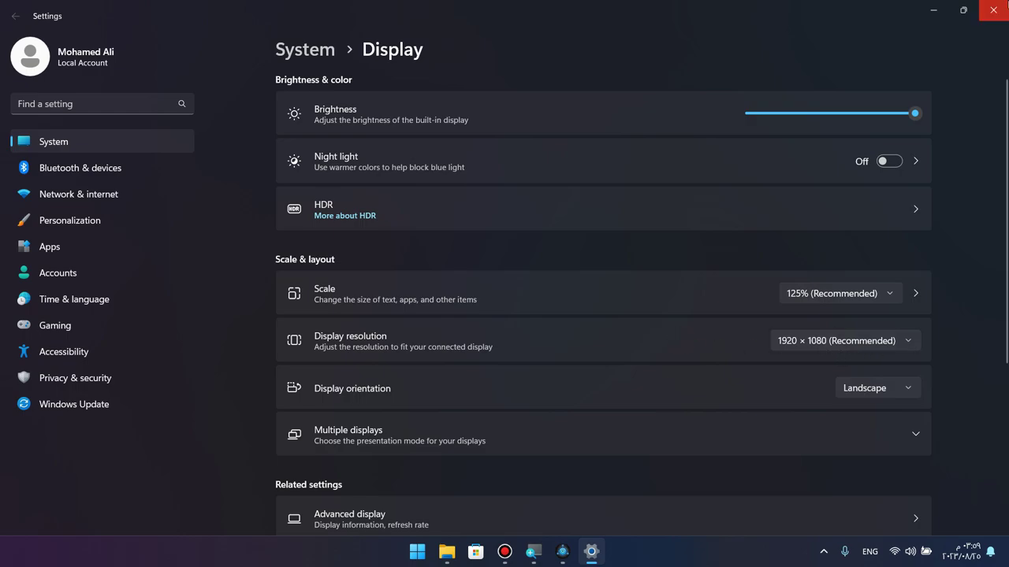
{"action": "left_click", "coordinate": [993, 10]}
{"action": "left_click", "coordinate": [358, 250]}
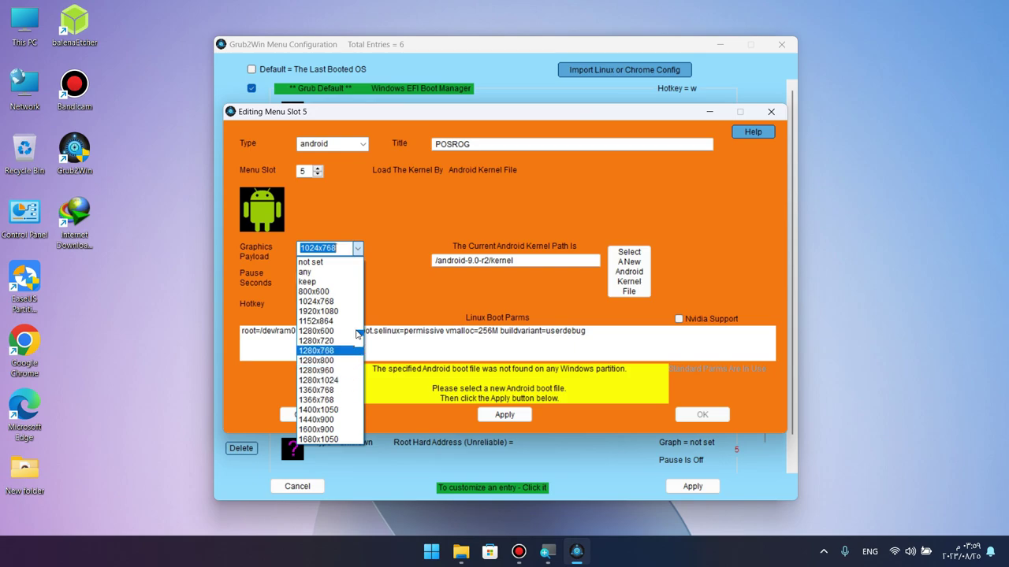
{"action": "left_click", "coordinate": [339, 312]}
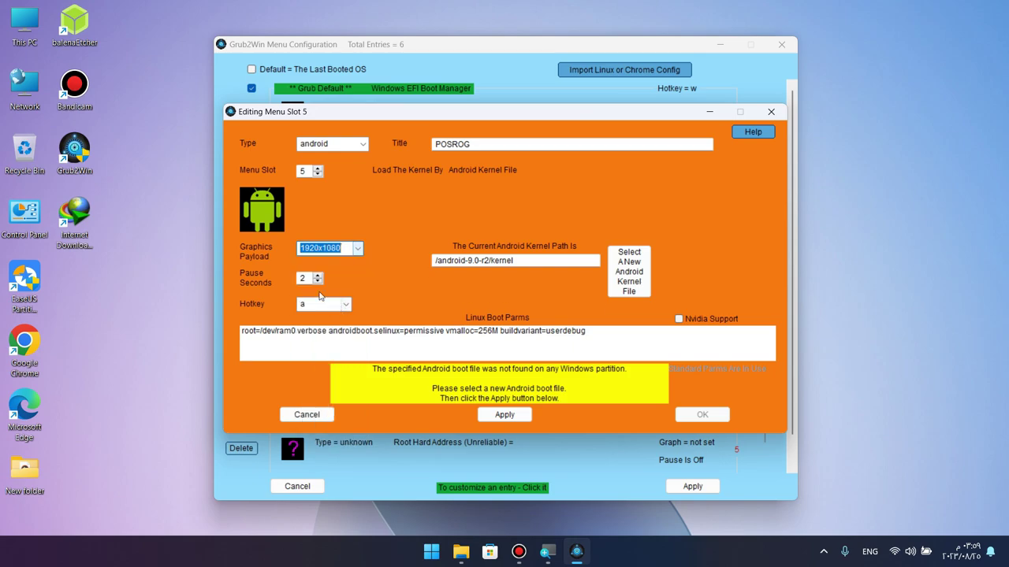
Select kernel-enam on New Volume (E:) as the POSROG entry's Android kernel file and apply the entry.
{"action": "left_click", "coordinate": [627, 269]}
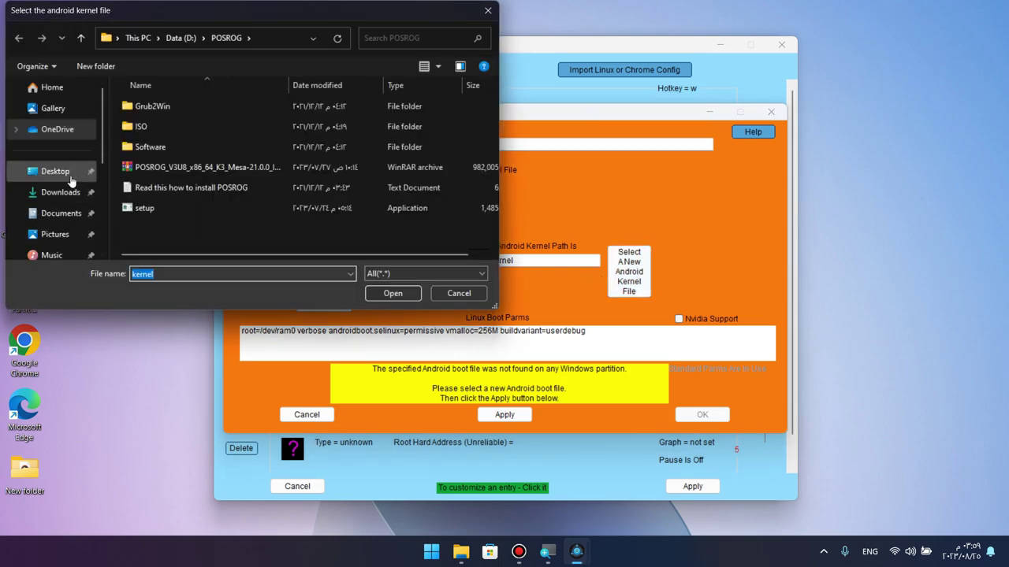
{"action": "left_click", "coordinate": [70, 178]}
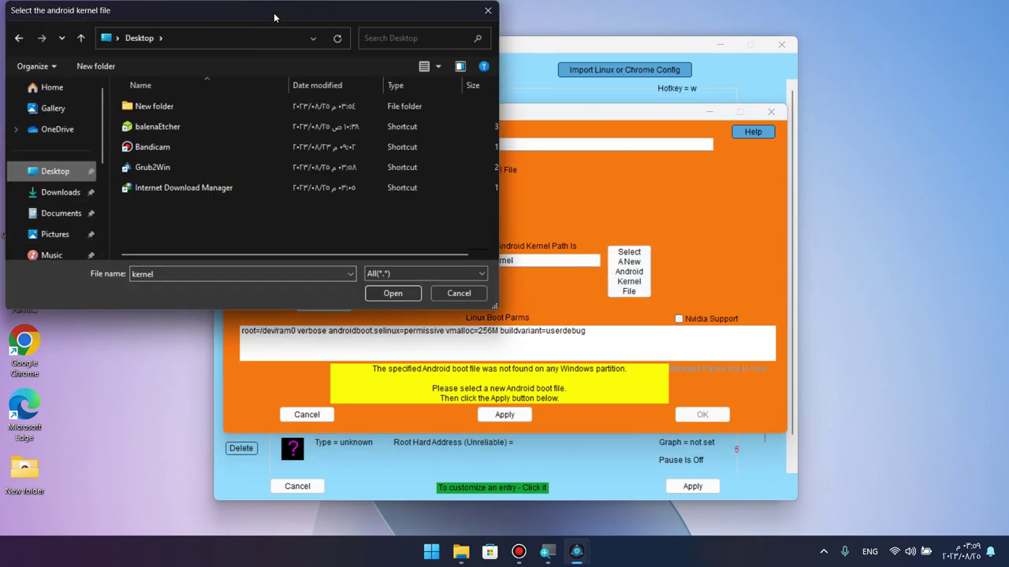
{"action": "double_click", "coordinate": [273, 10]}
{"action": "left_click", "coordinate": [54, 402]}
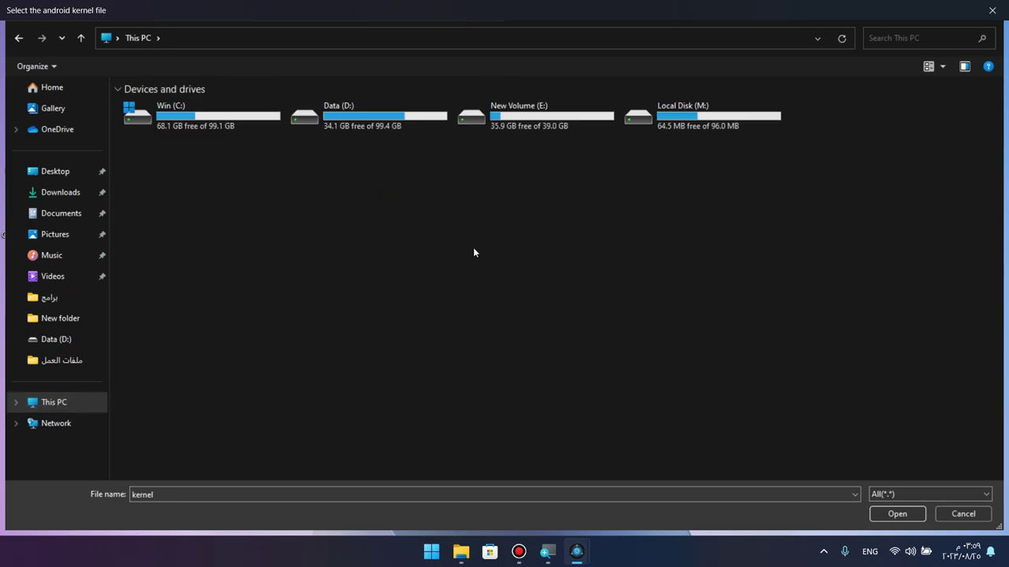
{"action": "double_click", "coordinate": [541, 122]}
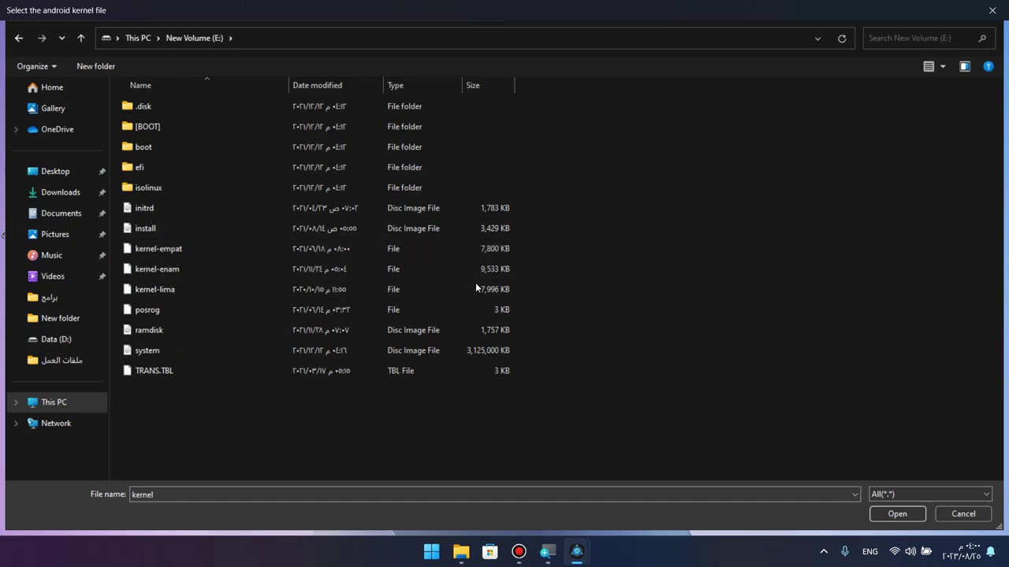
{"action": "left_click", "coordinate": [183, 268]}
{"action": "left_click", "coordinate": [191, 249]}
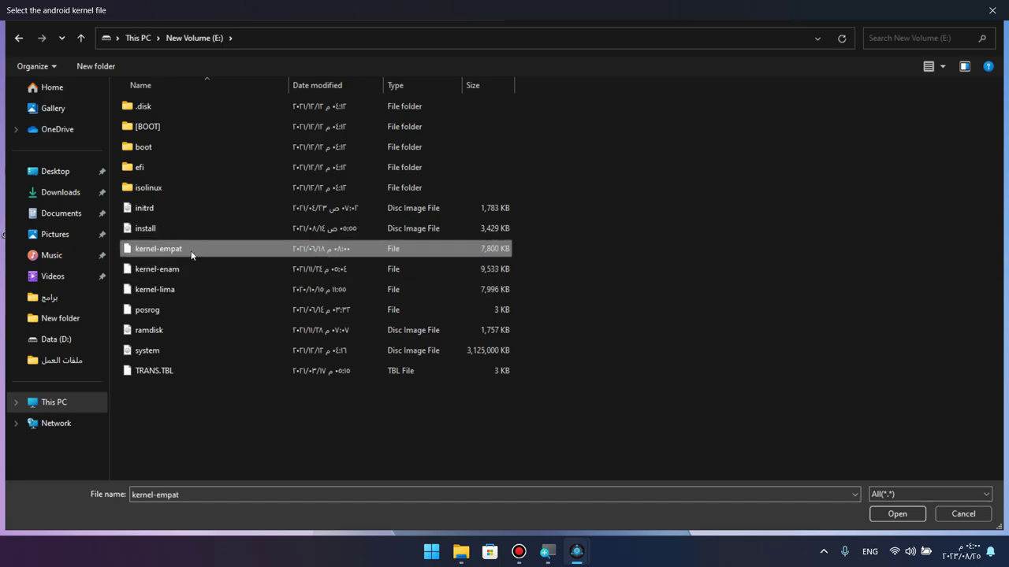
{"action": "left_click", "coordinate": [181, 287]}
{"action": "left_click", "coordinate": [178, 270]}
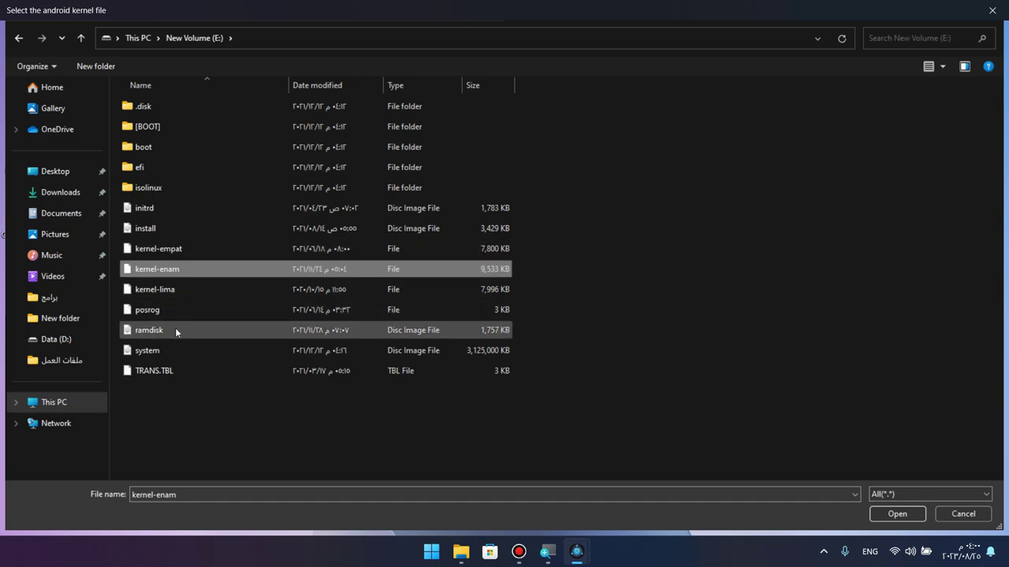
{"action": "double_click", "coordinate": [177, 268]}
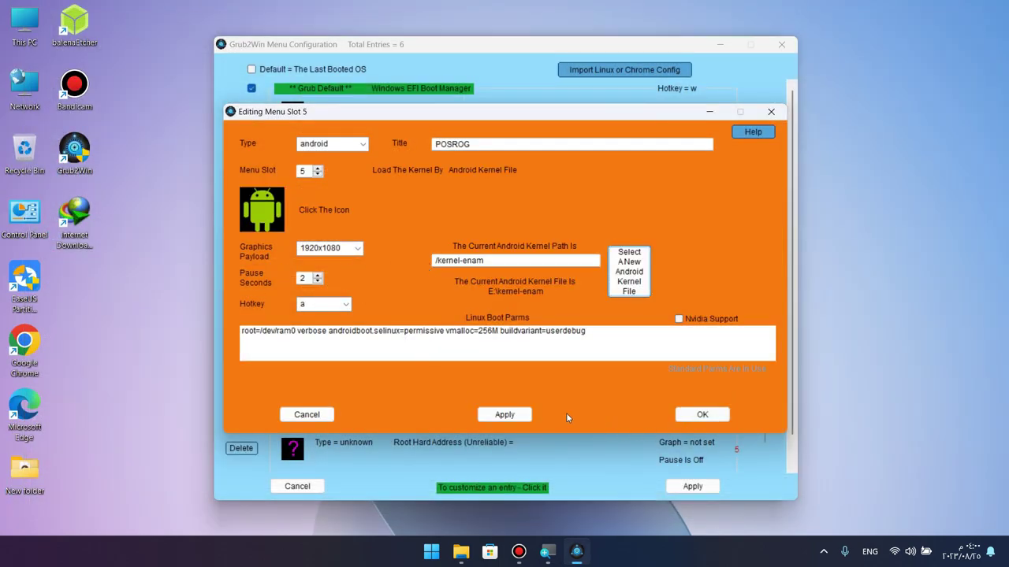
{"action": "left_click", "coordinate": [505, 416]}
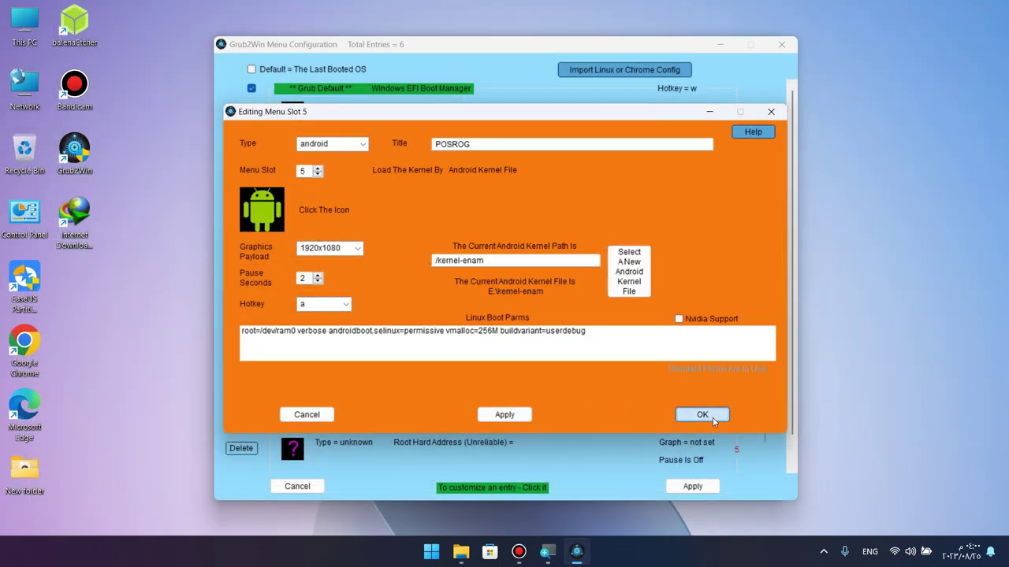
{"action": "left_click", "coordinate": [702, 415]}
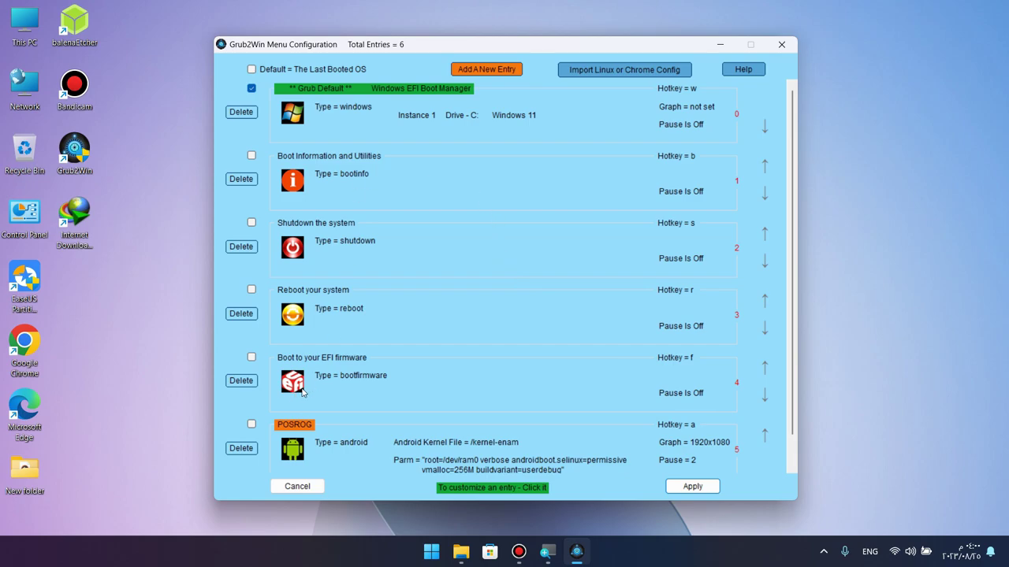
Move the POSROG entry up to slot 1, directly below Windows EFI Boot Manager, and apply the boot menu.
{"action": "scroll", "coordinate": [302, 392], "scroll_direction": "down", "scroll_amount": 1}
{"action": "left_click", "coordinate": [764, 399]}
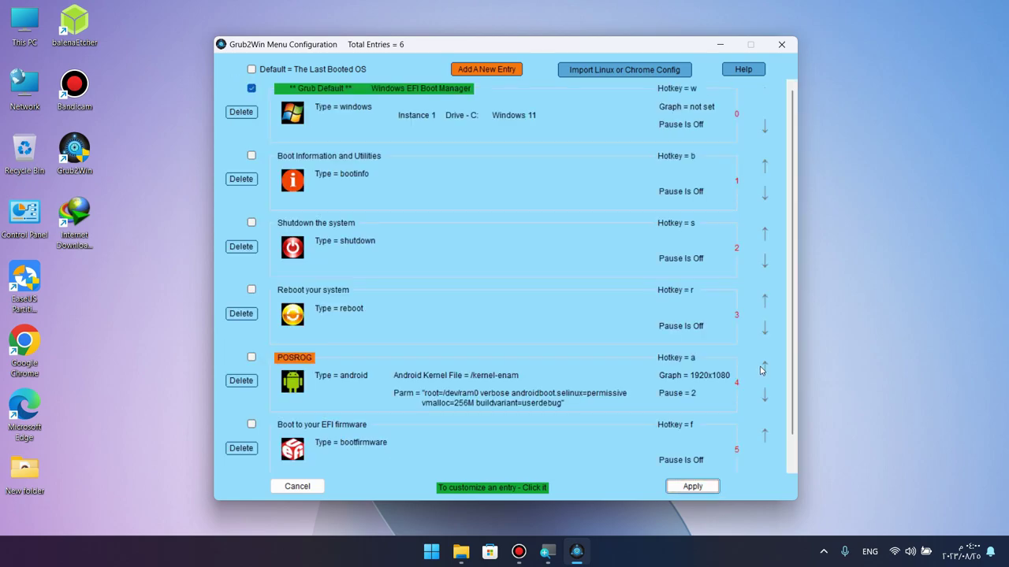
{"action": "left_click", "coordinate": [763, 368]}
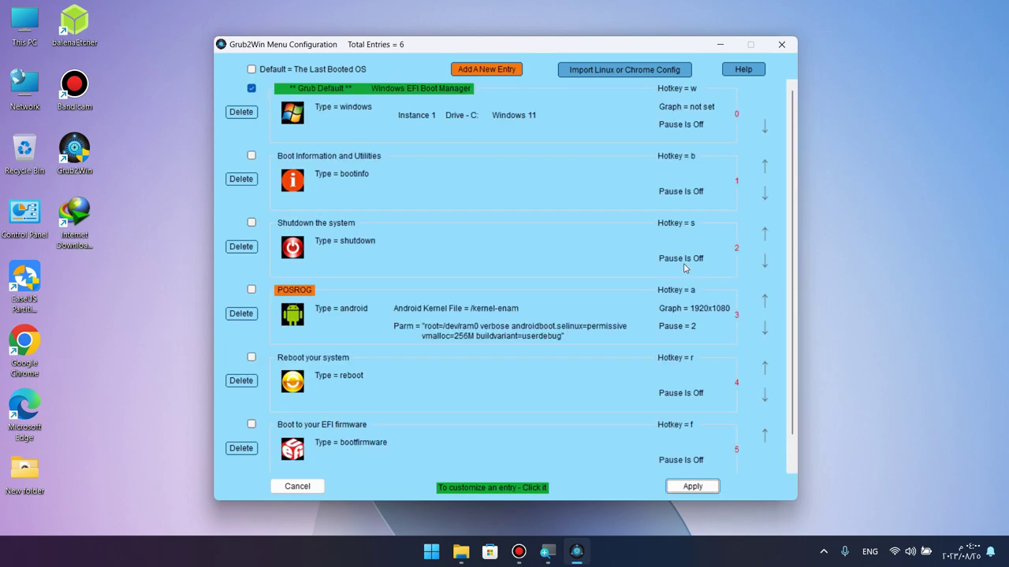
{"action": "left_click", "coordinate": [764, 301]}
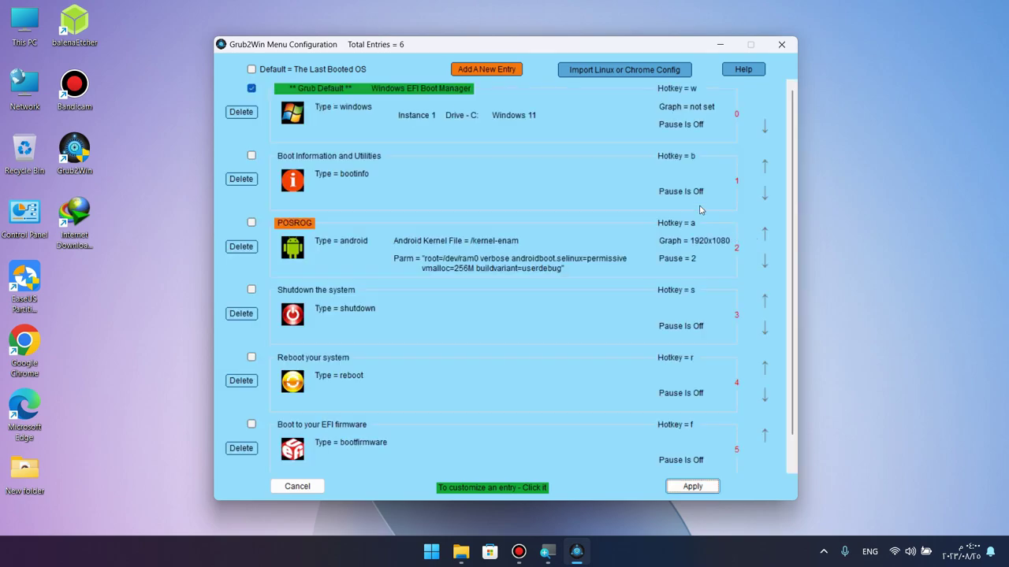
{"action": "left_click", "coordinate": [763, 234]}
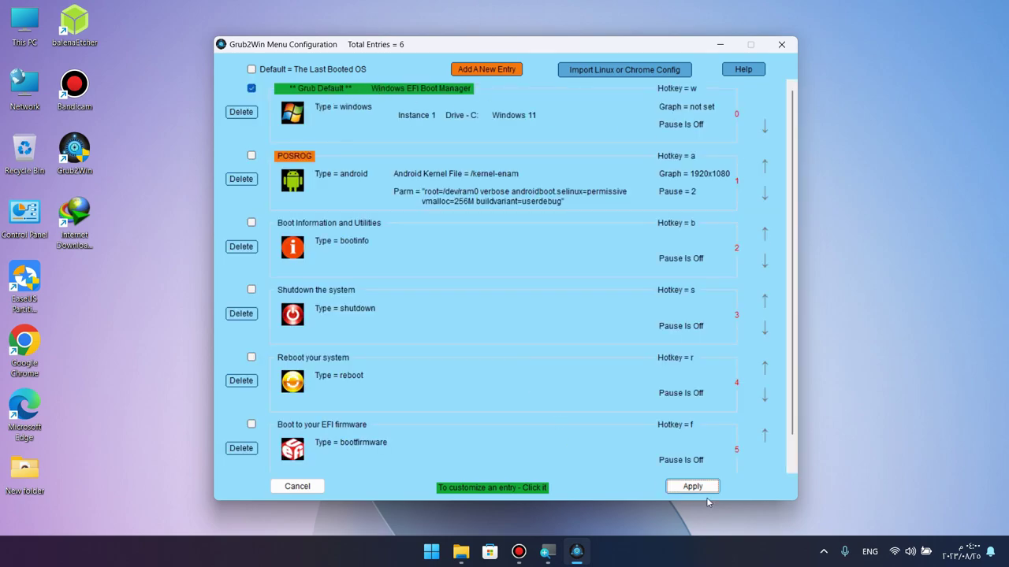
{"action": "left_click", "coordinate": [693, 486]}
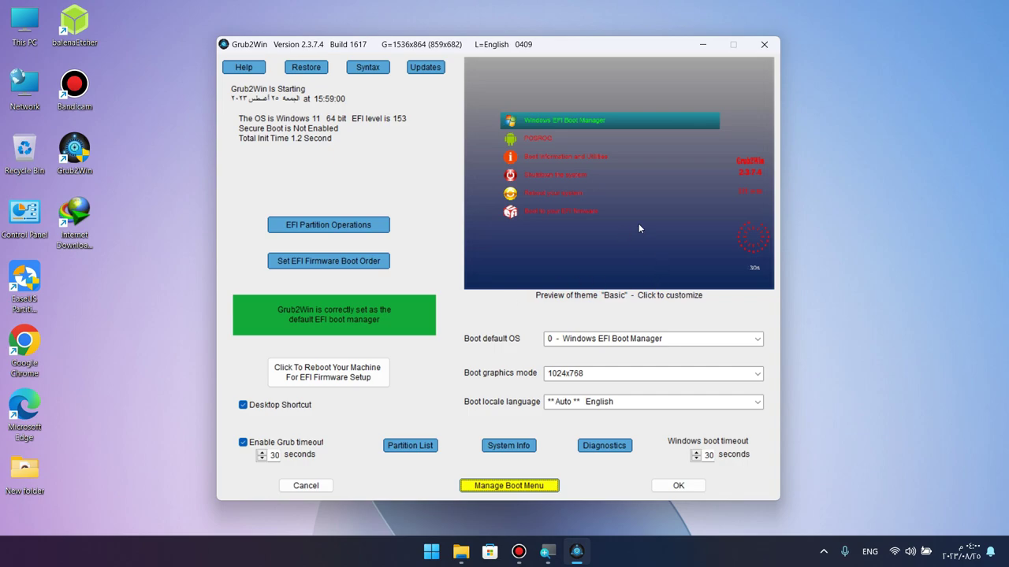
Customize the boot menu theme with the beachsunset background.
{"action": "left_click", "coordinate": [579, 249]}
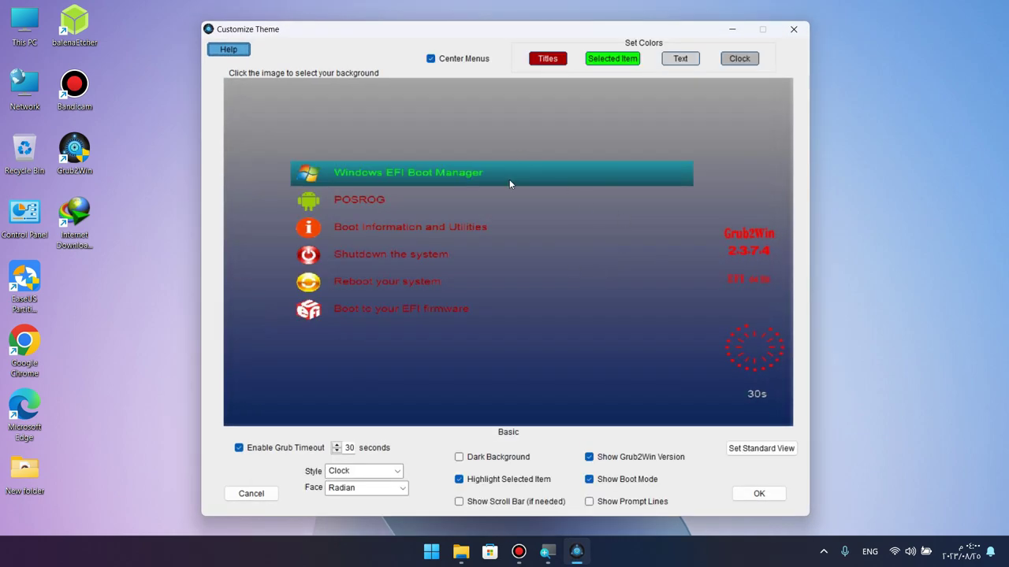
{"action": "left_click", "coordinate": [450, 383]}
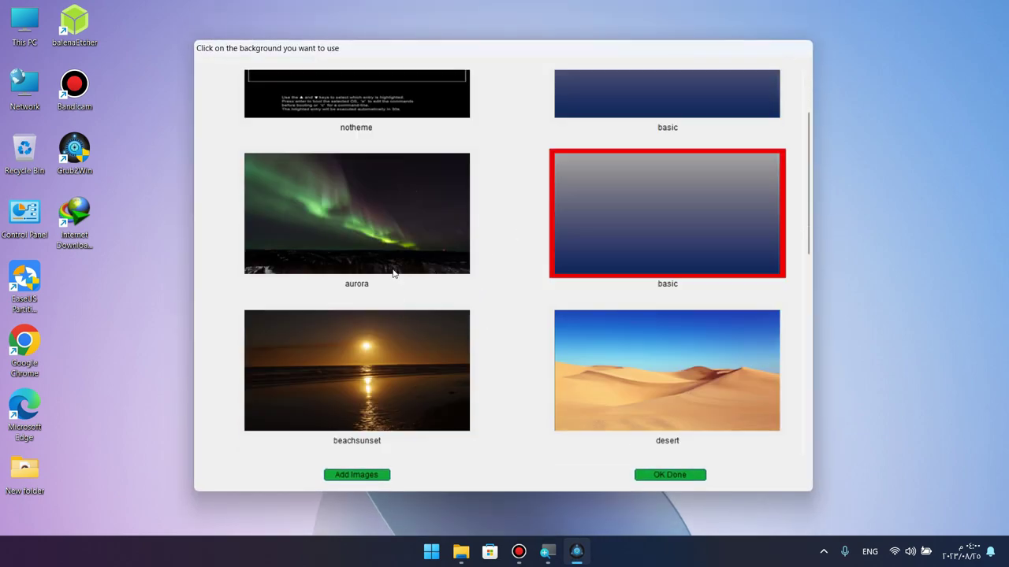
{"action": "scroll", "coordinate": [402, 292], "scroll_direction": "down", "scroll_amount": 5}
{"action": "left_click", "coordinate": [657, 476]}
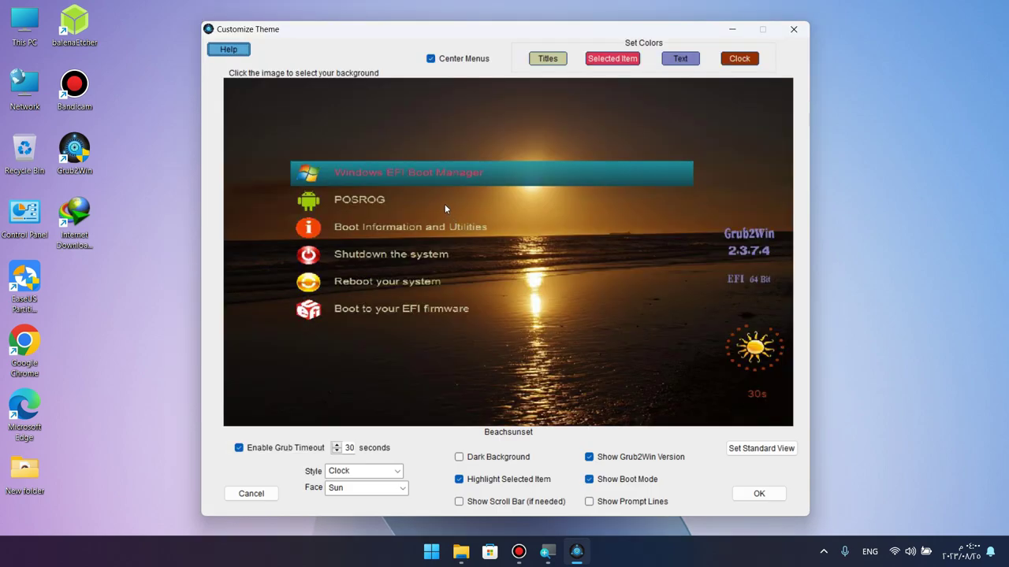
{"action": "left_click", "coordinate": [756, 493]}
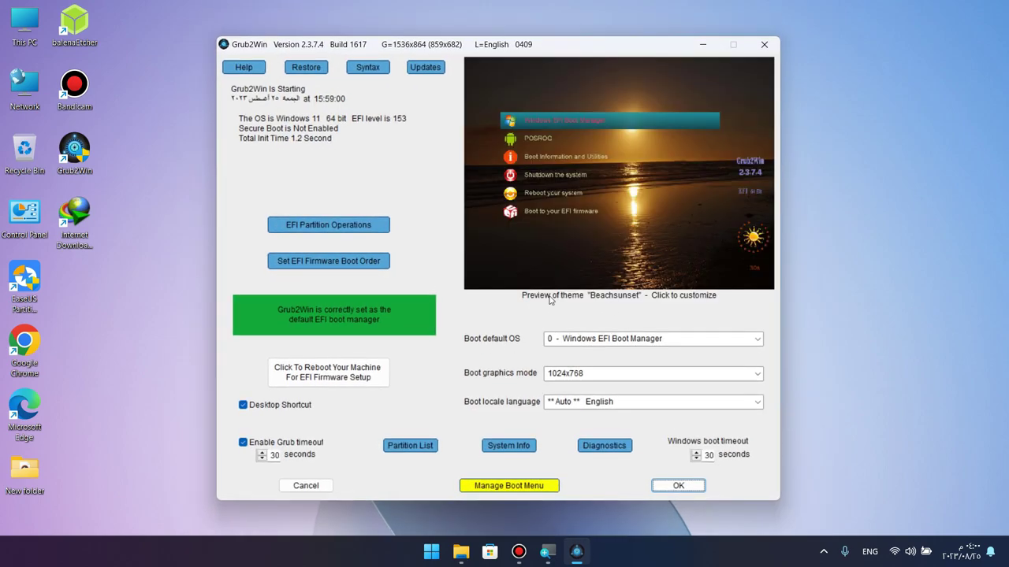
Set the boot graphics mode to 1920x1080 and save the Grub2Win configuration.
{"action": "left_click", "coordinate": [756, 373]}
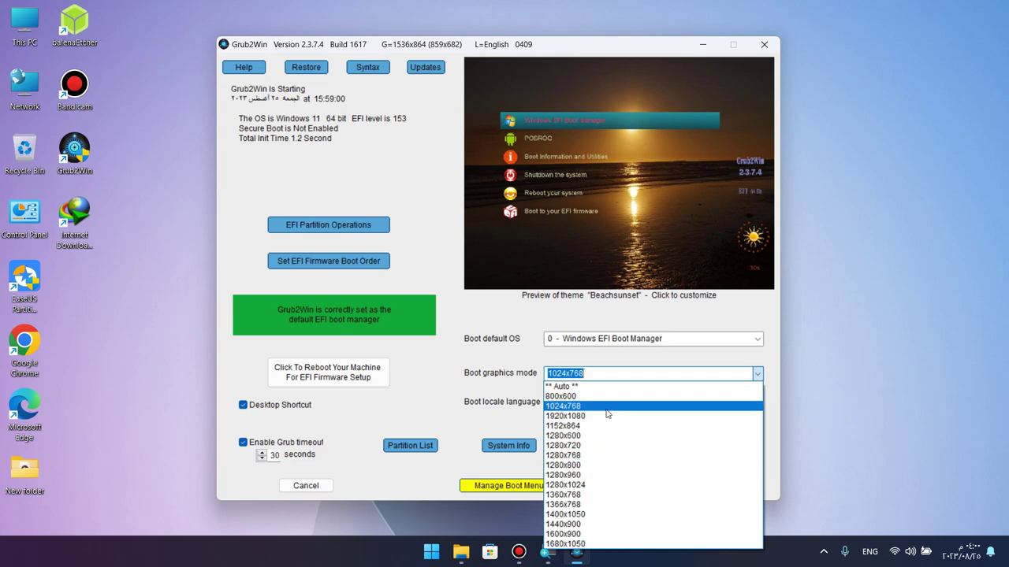
{"action": "left_click", "coordinate": [582, 416]}
{"action": "left_click", "coordinate": [677, 486]}
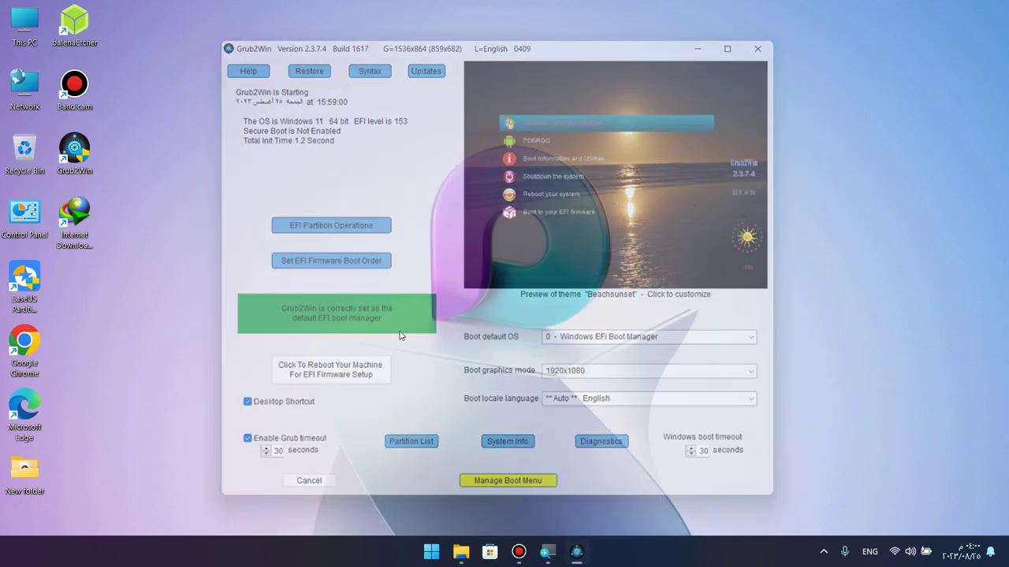
{"action": "left_click", "coordinate": [515, 472]}
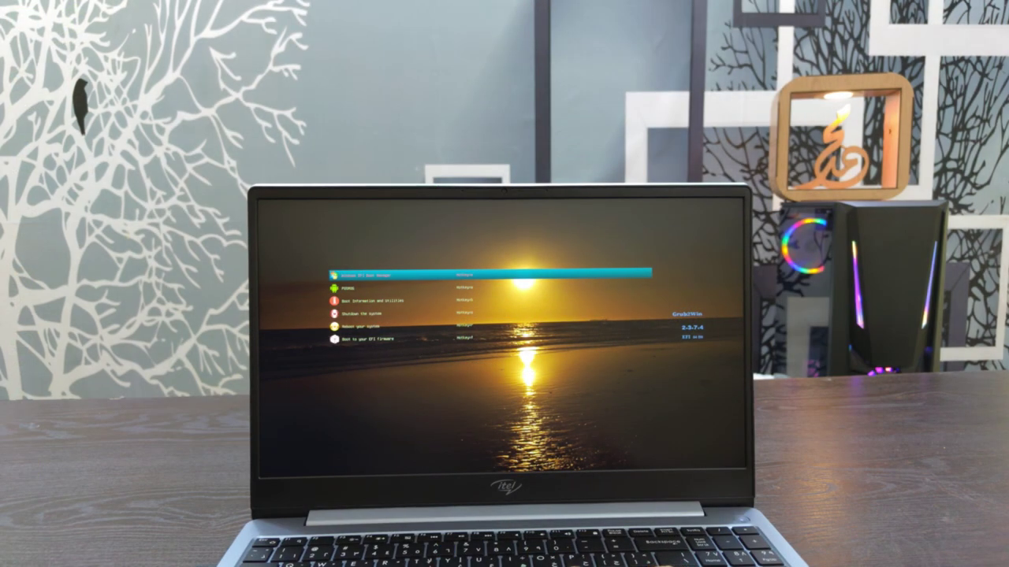
Boot the POSROG entry from the Grub2Win startup menu.
{"action": "key", "text": "Down"}
{"action": "key", "text": "Down"}
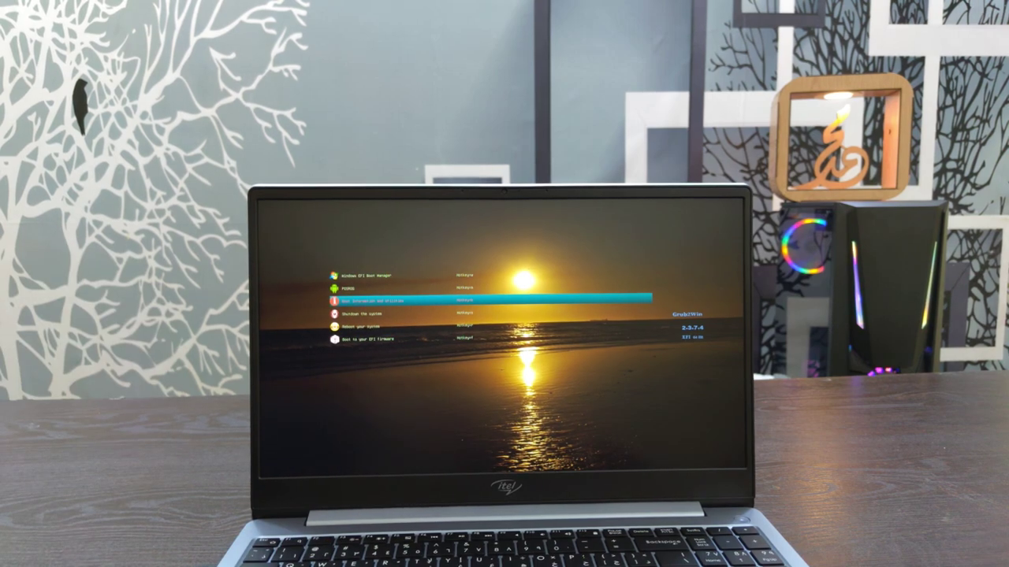
{"action": "key", "text": "Up"}
{"action": "key", "text": "Up"}
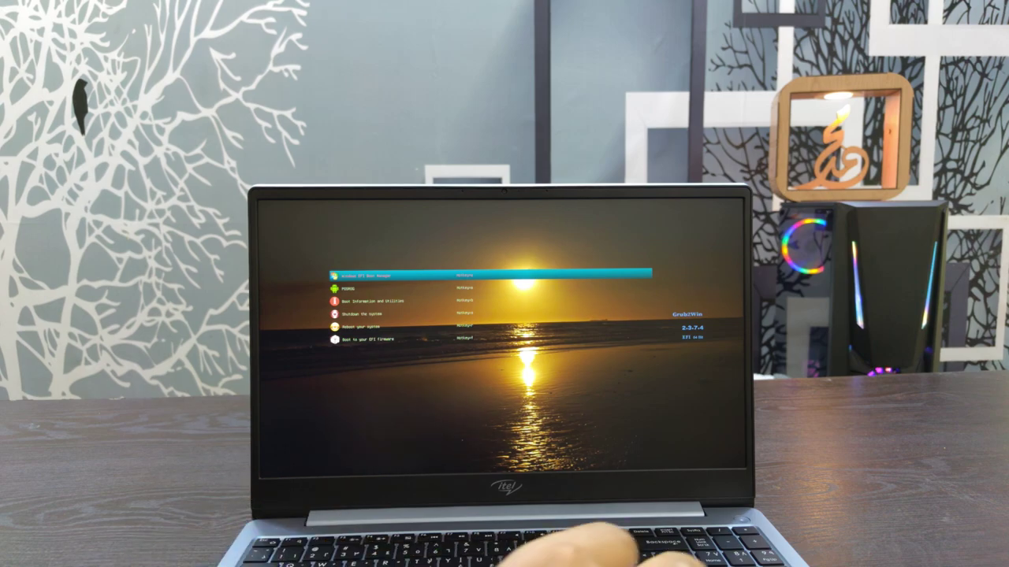
{"action": "key", "text": "Down"}
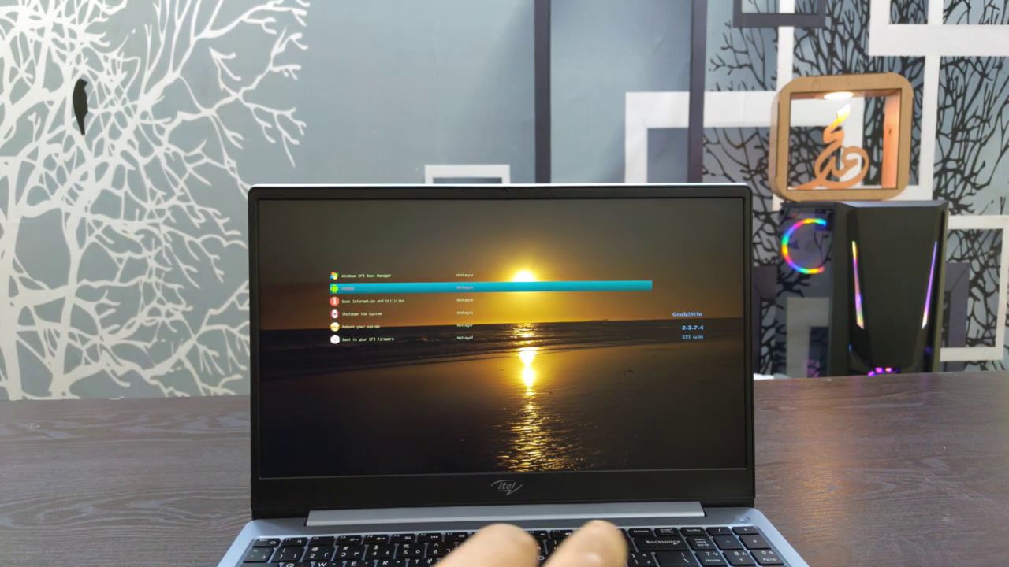
{"action": "key", "text": "Up"}
{"action": "key", "text": "Down"}
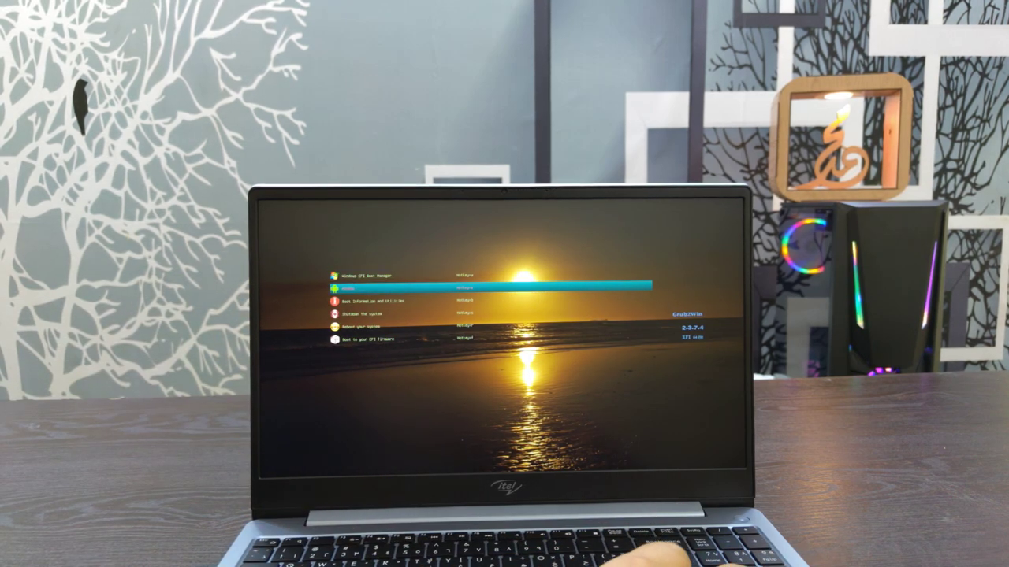
{"action": "key", "text": "Return"}
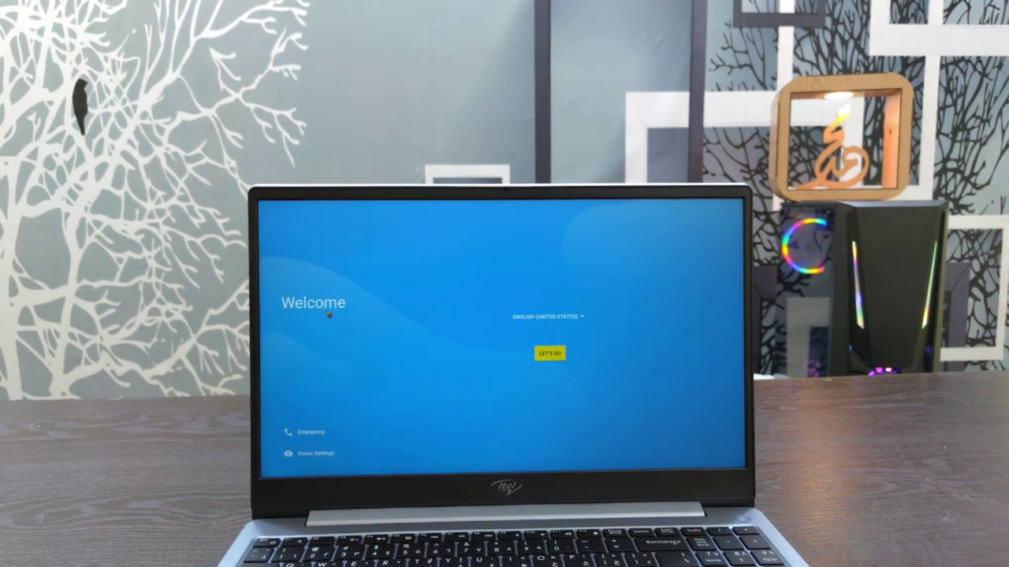
{"action": "left_click", "coordinate": [580, 316]}
{"action": "scroll", "coordinate": [420, 318], "scroll_direction": "down", "scroll_amount": 5}
{"action": "scroll", "coordinate": [420, 318], "scroll_direction": "down", "scroll_amount": 15}
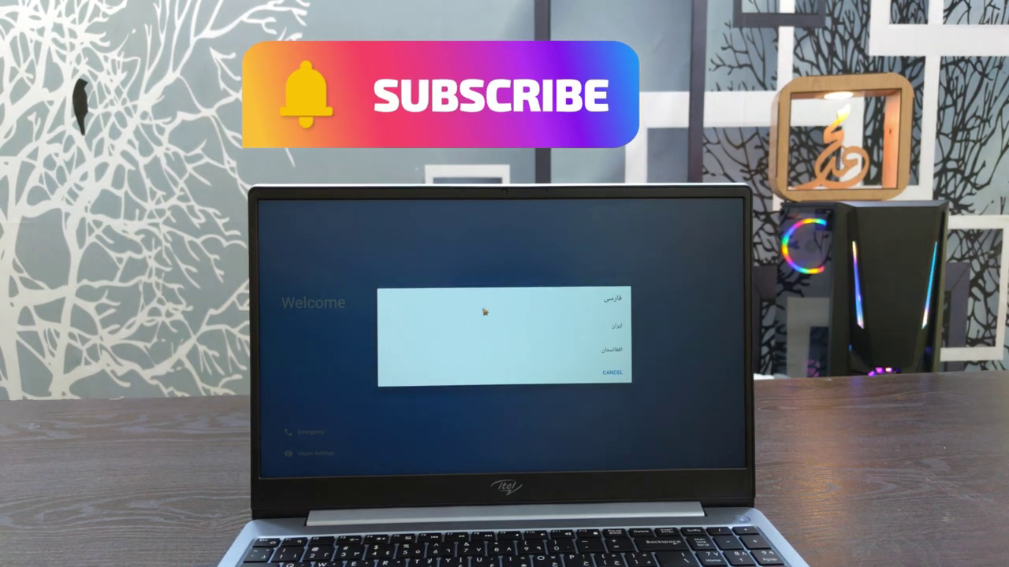
{"action": "key", "text": "Escape"}
Set the Android setup language to العربية with the region مصر.
{"action": "left_click", "coordinate": [544, 319]}
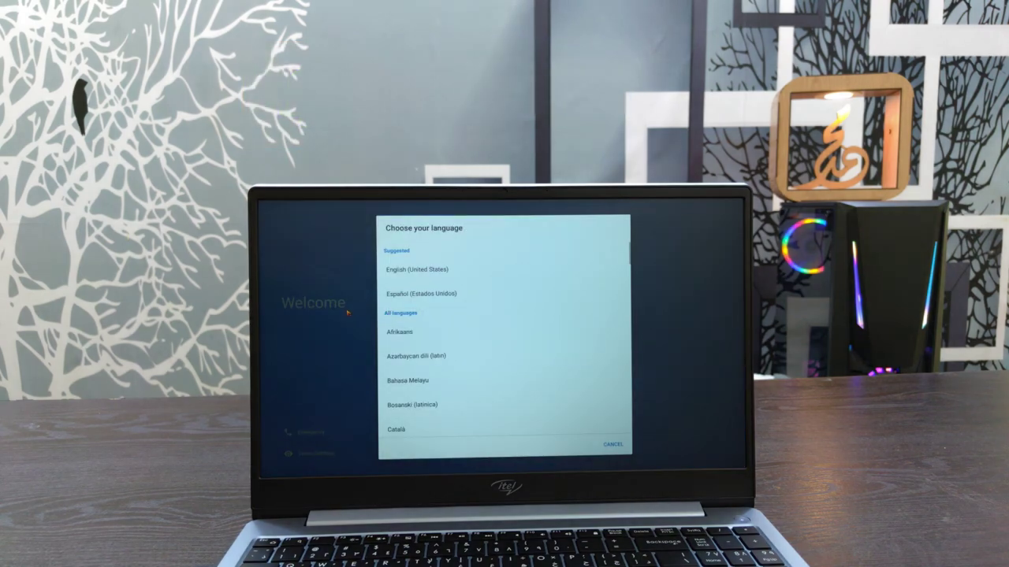
{"action": "scroll", "coordinate": [424, 329], "scroll_direction": "down", "scroll_amount": 15}
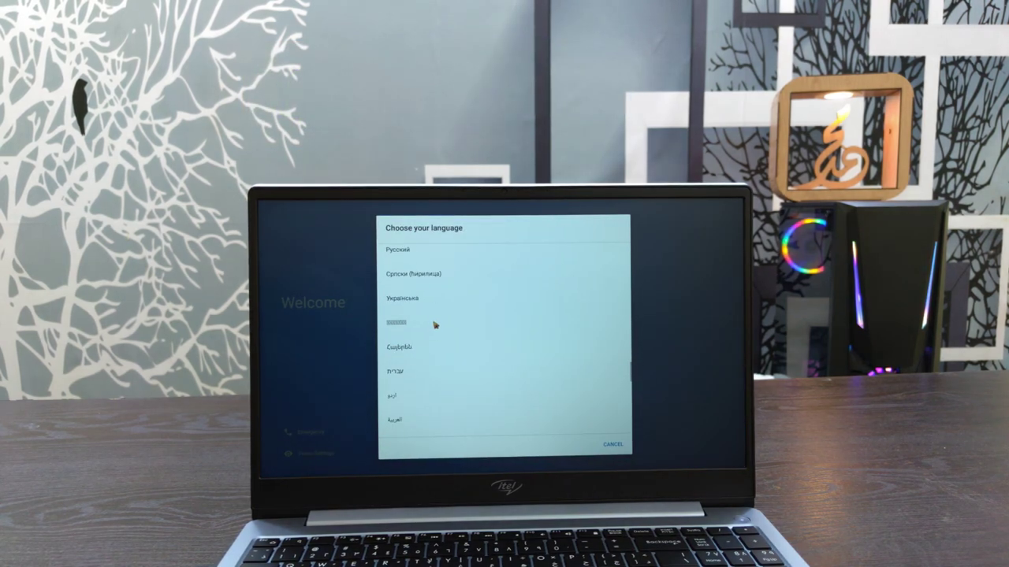
{"action": "left_click", "coordinate": [413, 352]}
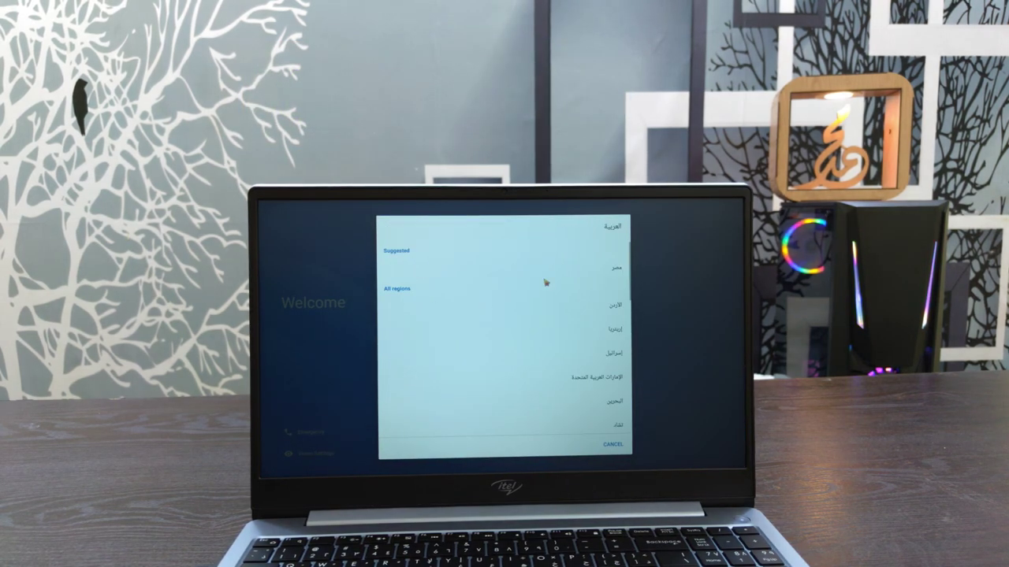
{"action": "left_click", "coordinate": [604, 272]}
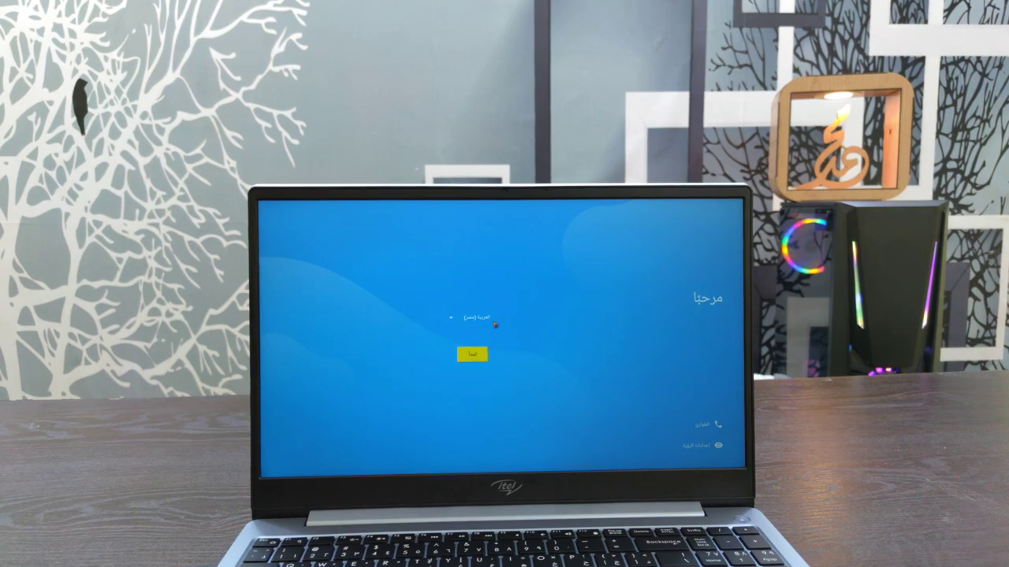
Start the setup as a new device and connect to the listed Wi-Fi network by entering its password.
{"action": "left_click", "coordinate": [483, 360]}
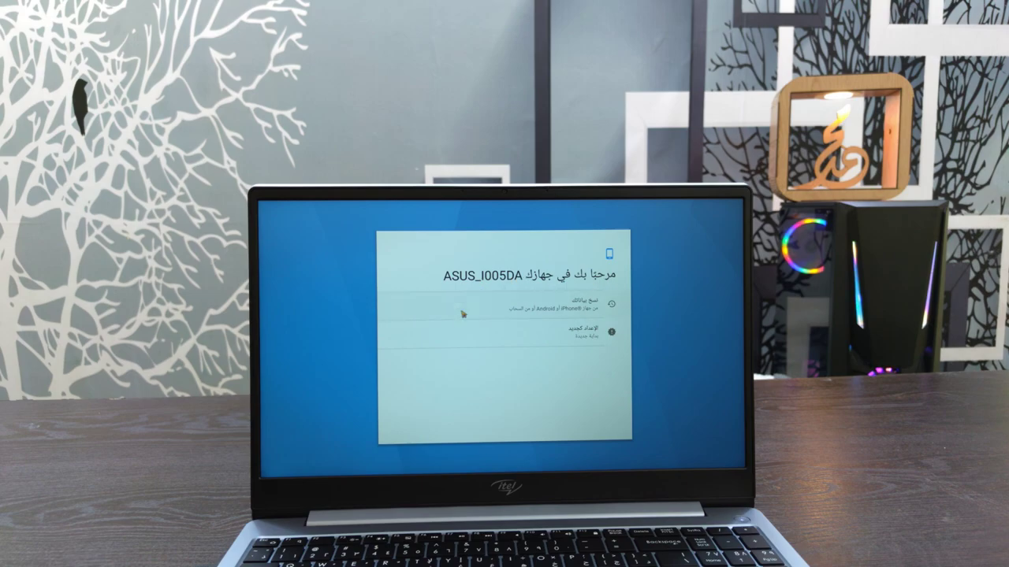
{"action": "left_click", "coordinate": [520, 332]}
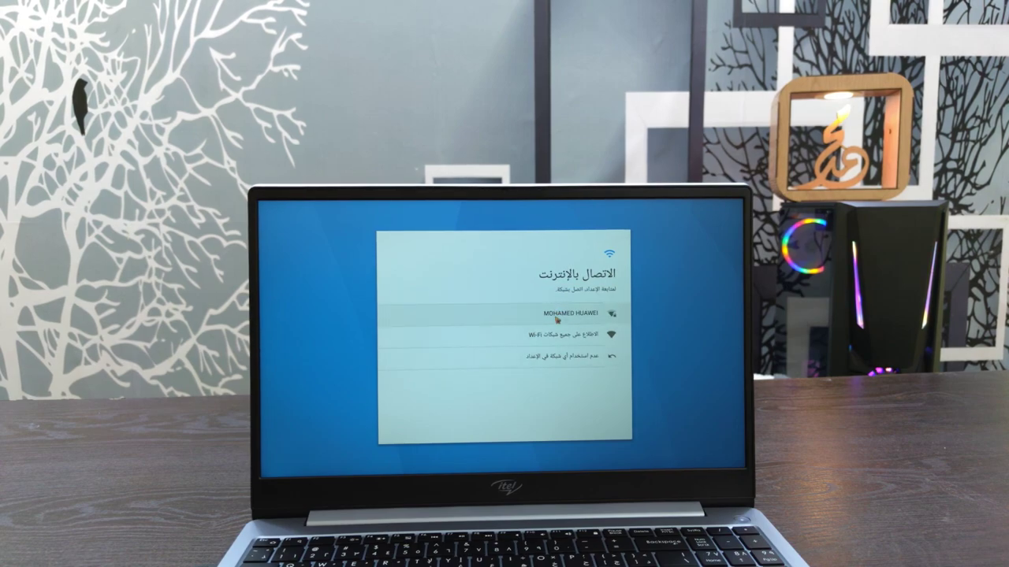
{"action": "left_click", "coordinate": [536, 317]}
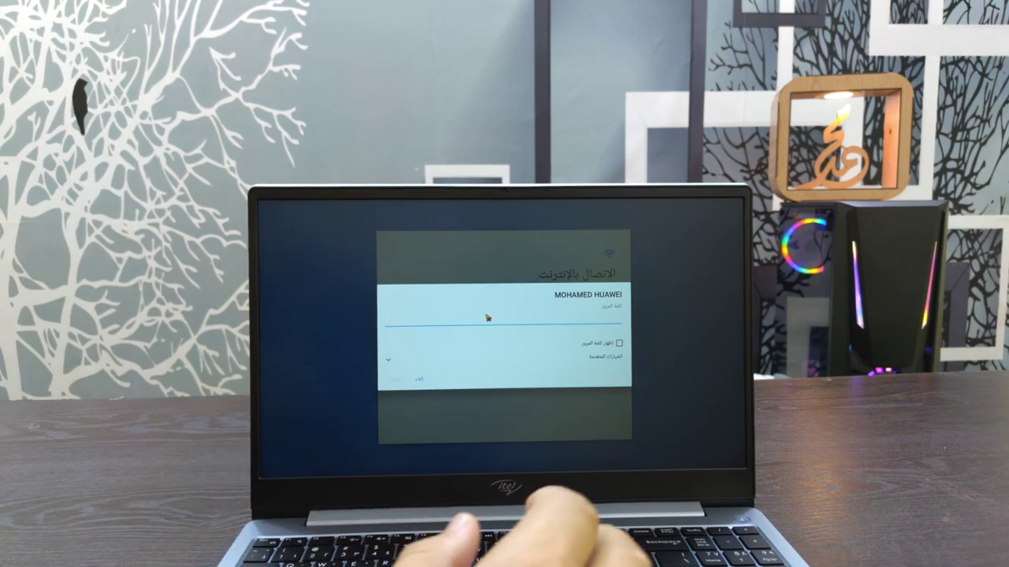
{"action": "type", "text": "********"}
{"action": "left_click", "coordinate": [395, 379]}
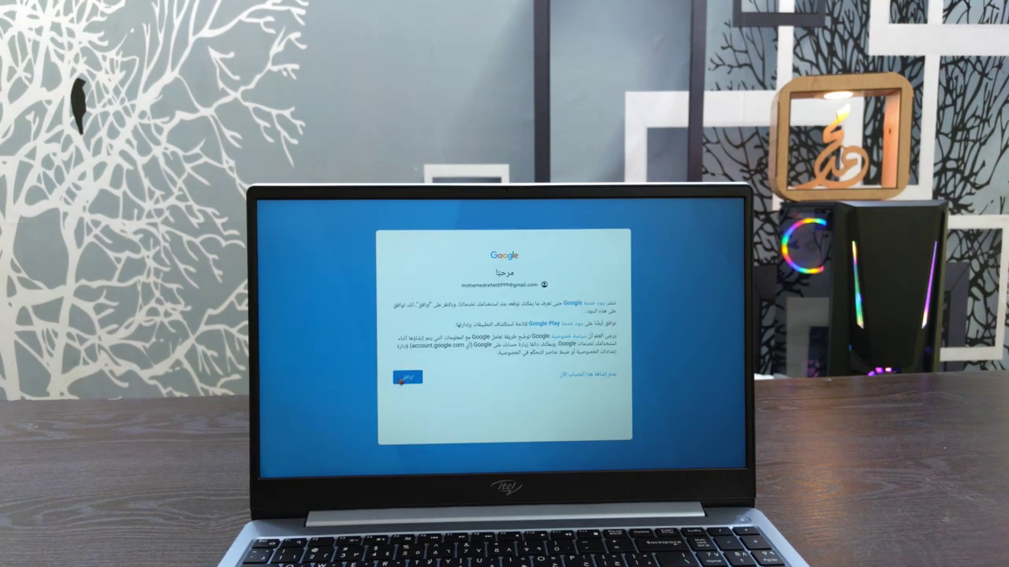
Agree to the Google terms of service and go through the Google services options.
{"action": "left_click", "coordinate": [402, 379]}
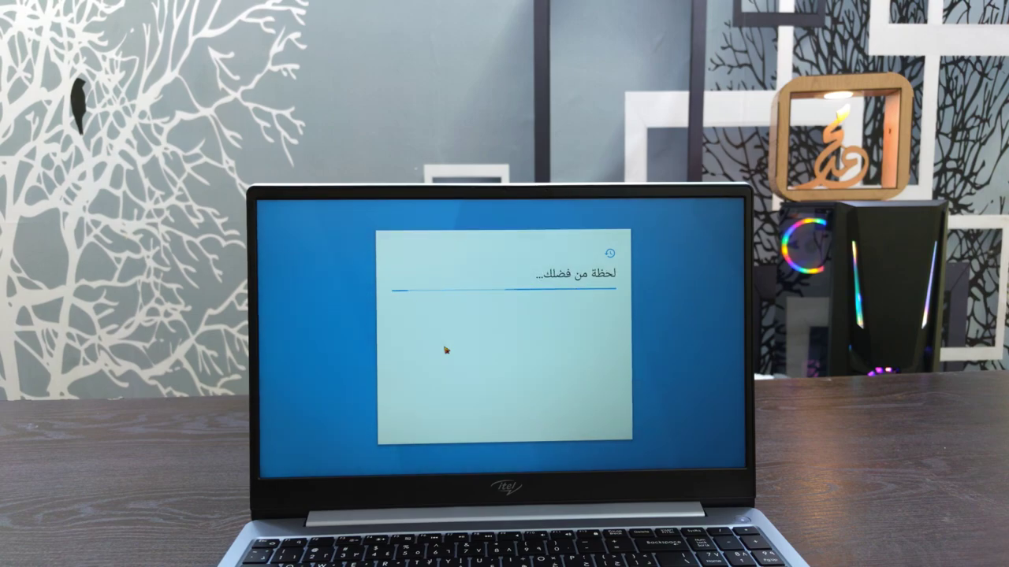
{"action": "left_click", "coordinate": [395, 432]}
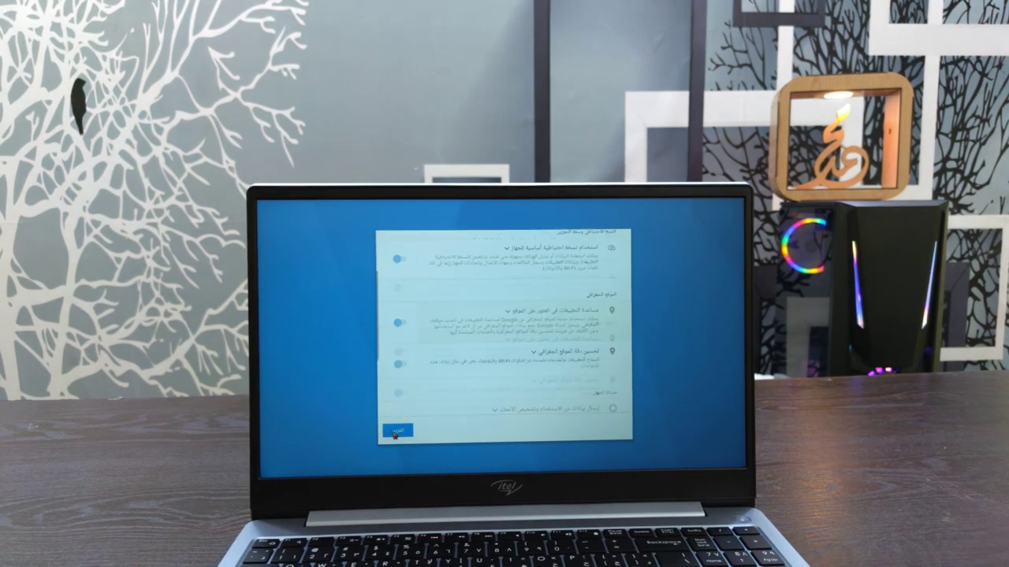